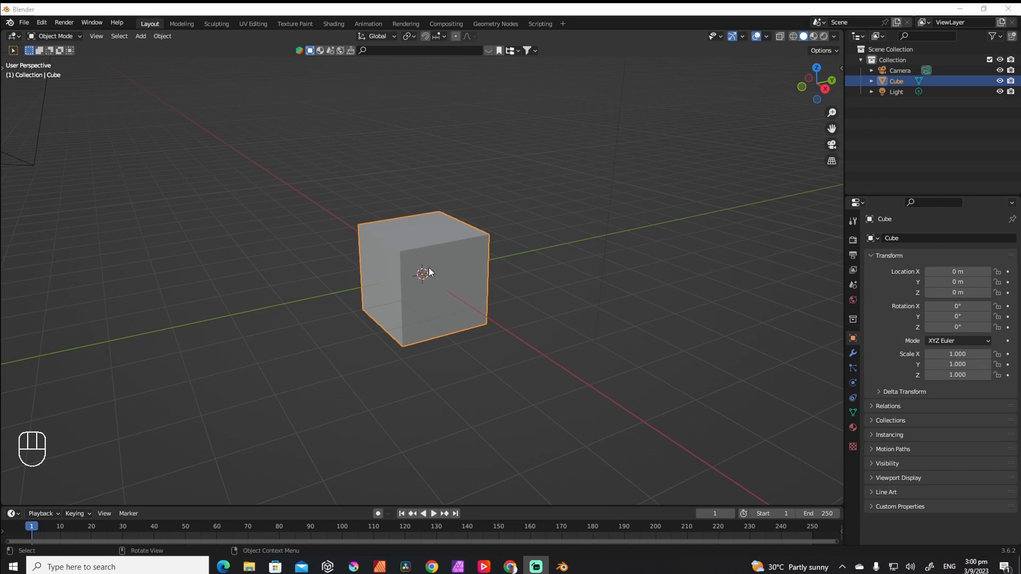
Step: Switch the default cube from Object Mode to Edit Mode with its whole mesh selected
{"action": "scroll", "coordinate": [429, 267], "scroll_direction": "up", "scroll_amount": 2}
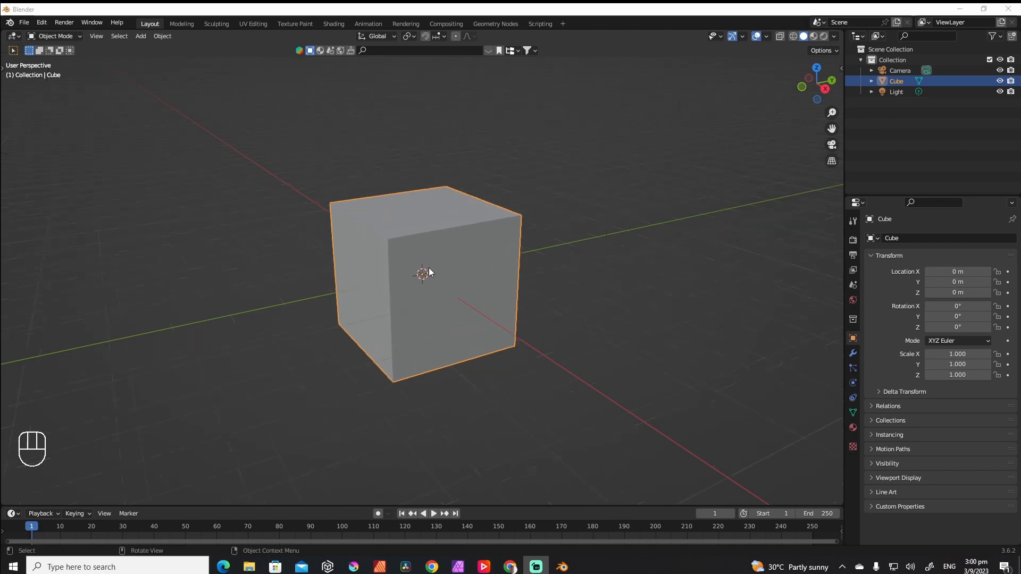
{"action": "scroll", "coordinate": [428, 267], "scroll_direction": "up", "scroll_amount": 1}
{"action": "scroll", "coordinate": [427, 275], "scroll_direction": "down", "scroll_amount": 1}
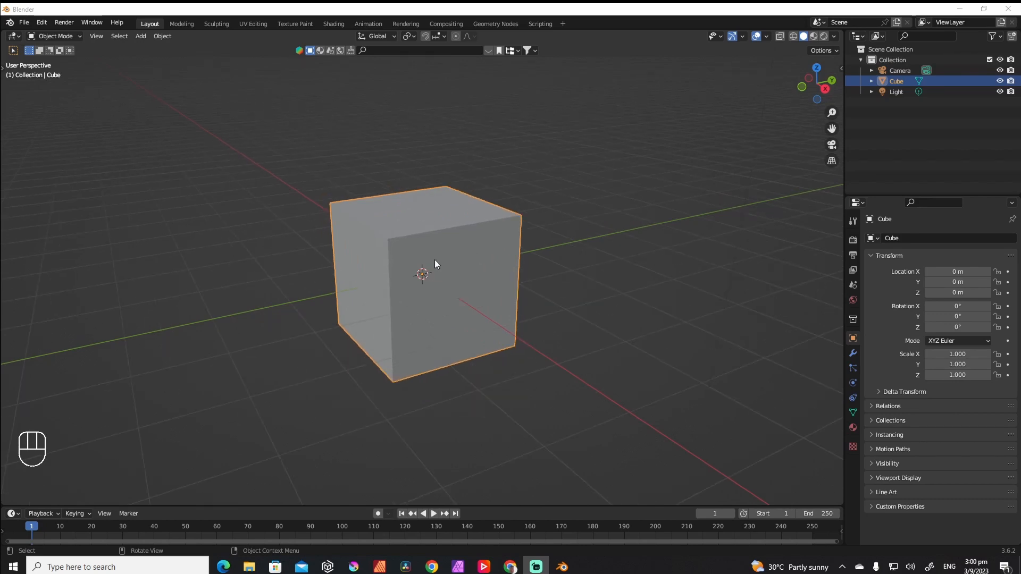
{"action": "left_click", "coordinate": [68, 36]}
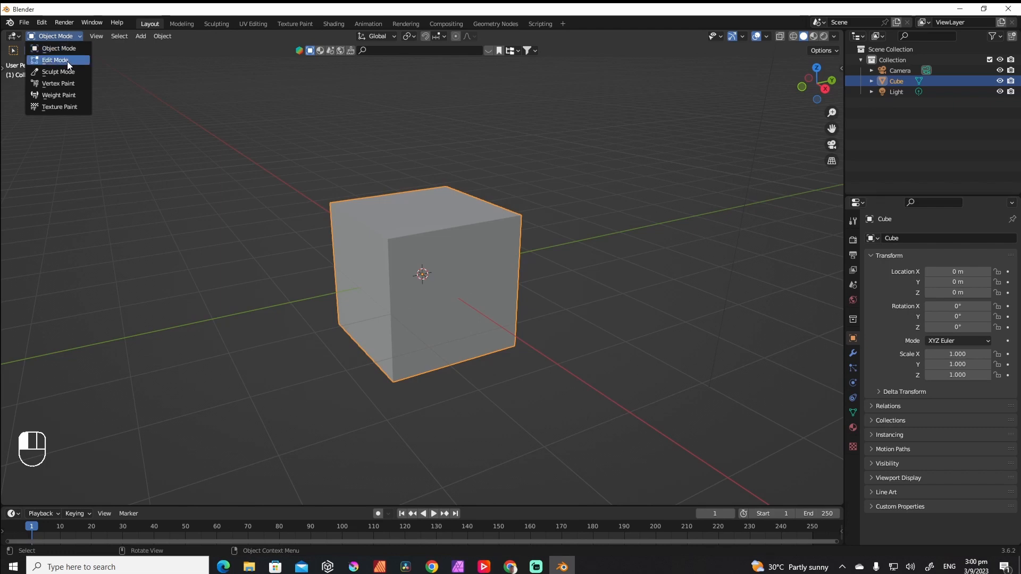
{"action": "left_click", "coordinate": [67, 62]}
{"action": "middle_click_drag", "start_coordinate": [453, 276], "coordinate": [444, 281]}
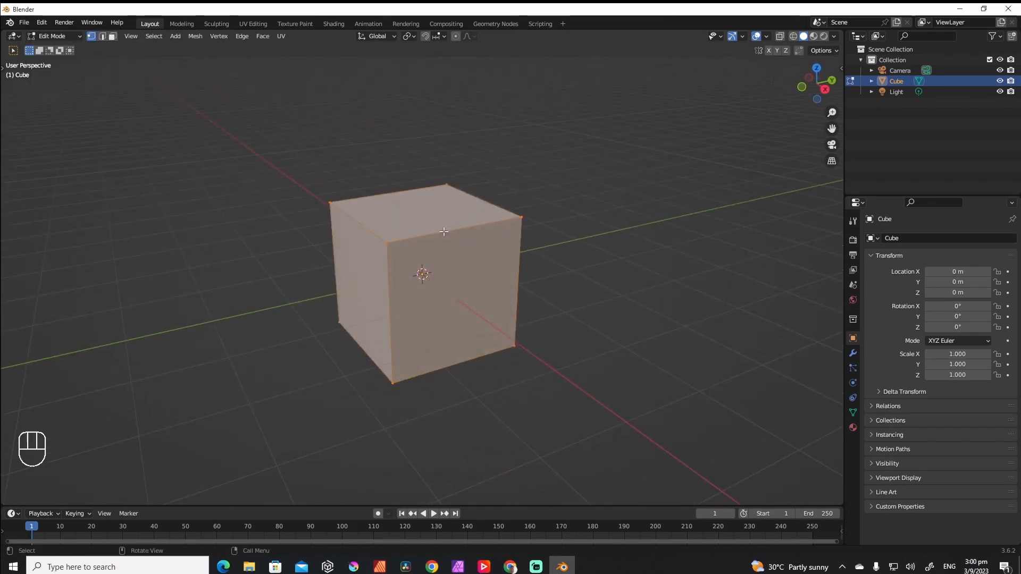
{"action": "middle_click_drag", "start_coordinate": [442, 240], "coordinate": [463, 238]}
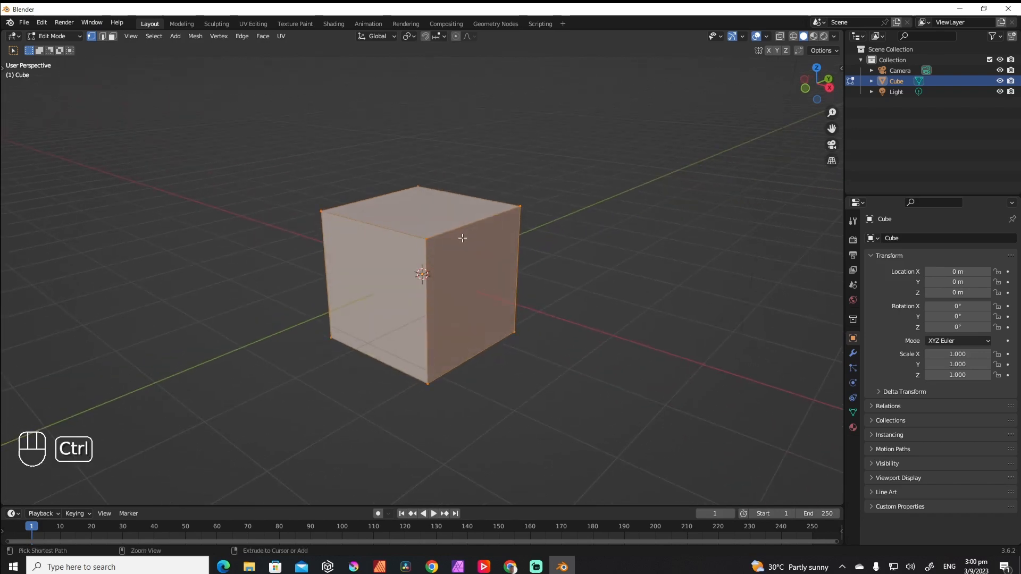
Step: Subdivide all of the cube's edges and set the number of cuts to 4
{"action": "left_click", "coordinate": [244, 38]}
{"action": "left_click", "coordinate": [261, 94]}
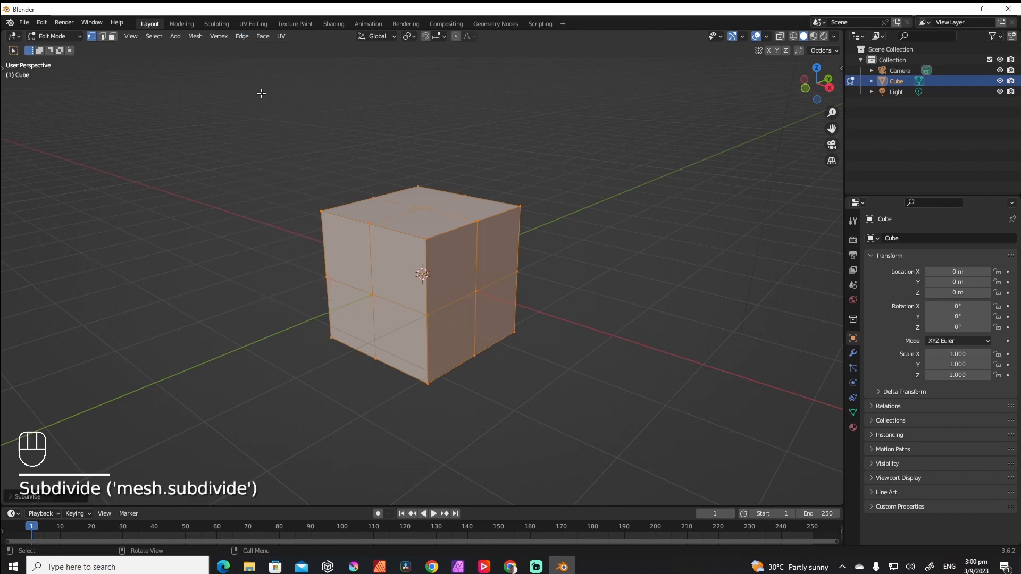
{"action": "left_click", "coordinate": [10, 496]}
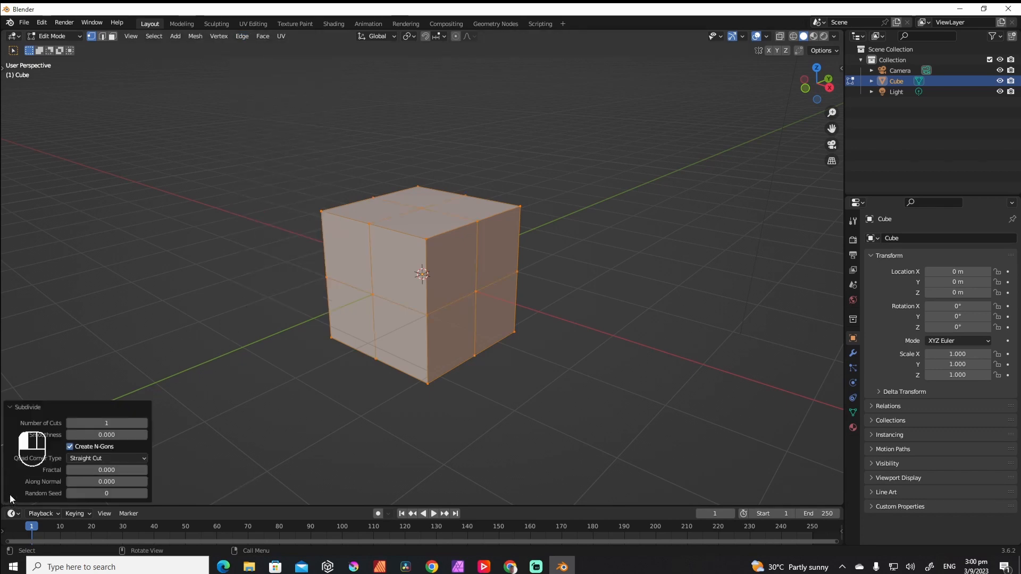
{"action": "left_click", "coordinate": [145, 424]}
{"action": "left_click", "coordinate": [144, 423]}
{"action": "left_click", "coordinate": [144, 423]}
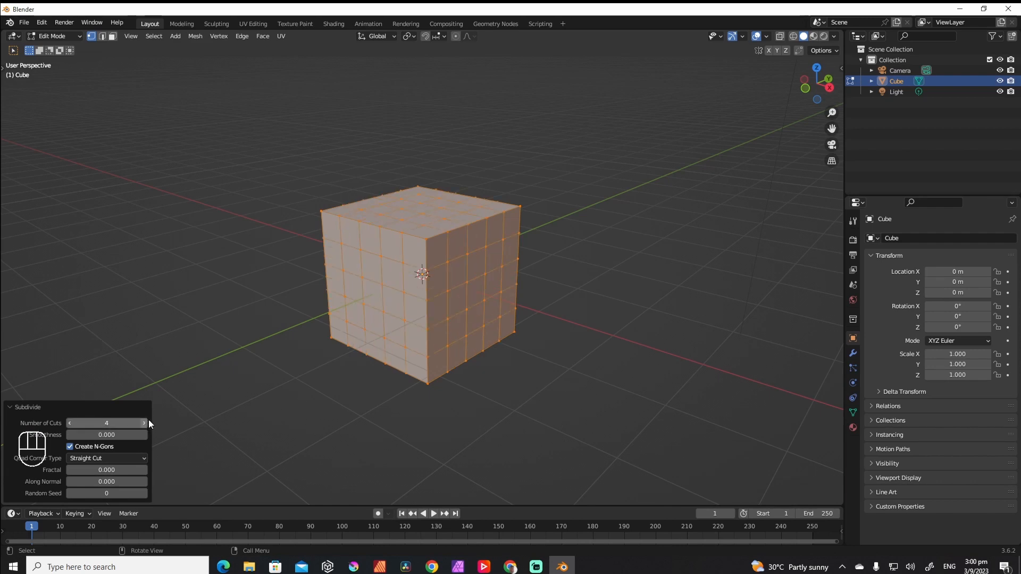
Step: Switch to face selection and select only the centre face of the 5×5 grid on the cube's +X side
{"action": "middle_click_drag", "start_coordinate": [492, 378], "coordinate": [409, 353]}
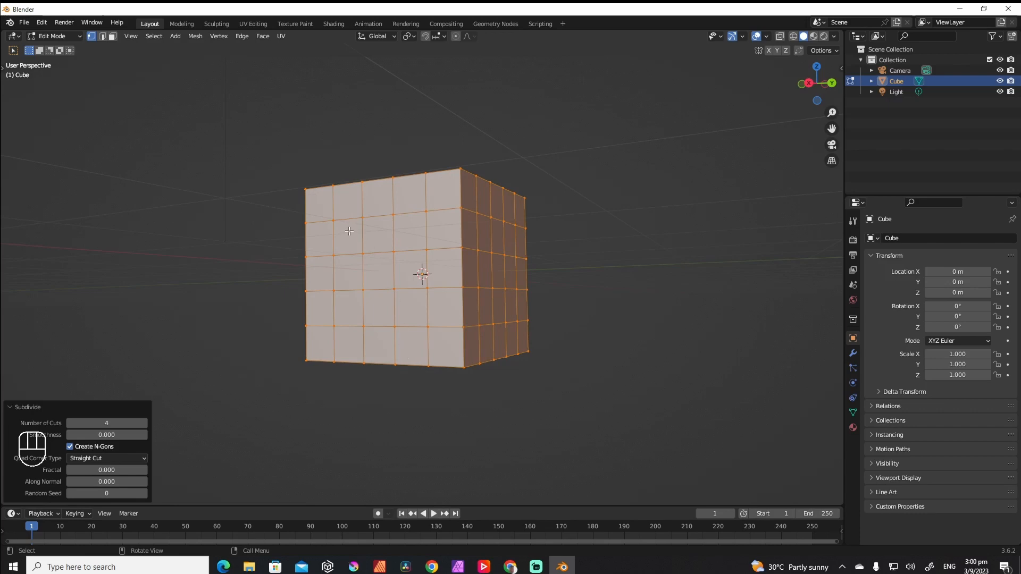
{"action": "middle_click_drag", "start_coordinate": [369, 259], "coordinate": [392, 266]}
{"action": "left_click", "coordinate": [111, 36]}
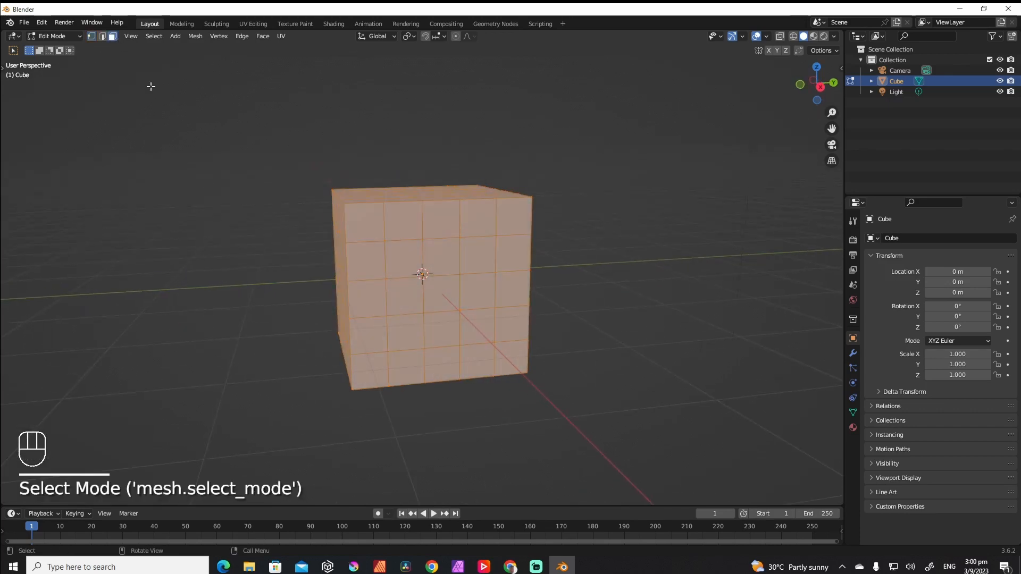
{"action": "middle_click_drag", "start_coordinate": [622, 261], "coordinate": [649, 255]}
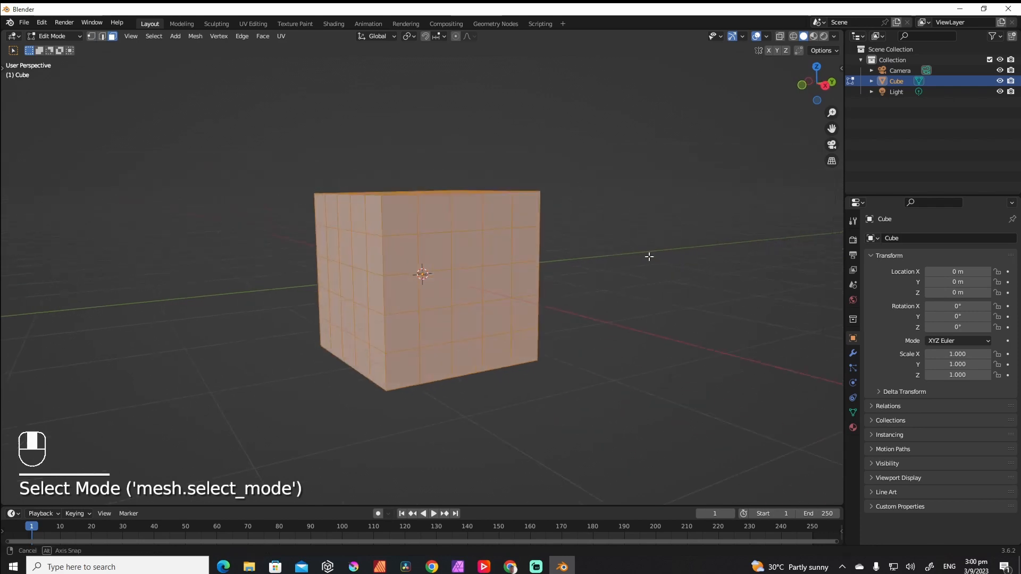
{"action": "left_click", "coordinate": [460, 283]}
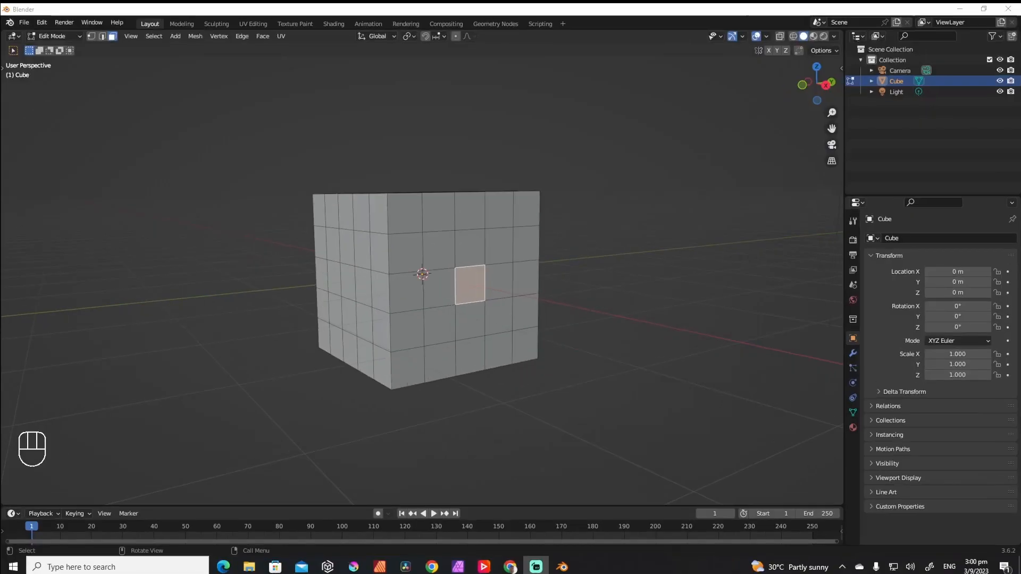
Step: Add six faces on the opposite -X side to the selection, as two columns of three for the six-pip pattern
{"action": "middle_click_drag", "start_coordinate": [240, 233], "coordinate": [442, 253]}
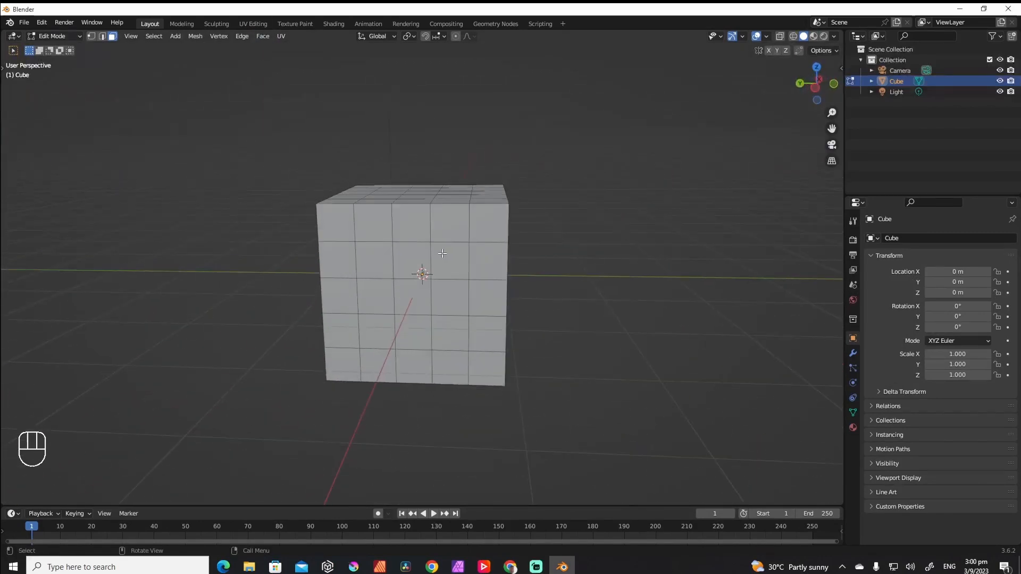
{"action": "left_click", "coordinate": [374, 259], "text": "shift"}
{"action": "left_click", "coordinate": [372, 291], "text": "shift"}
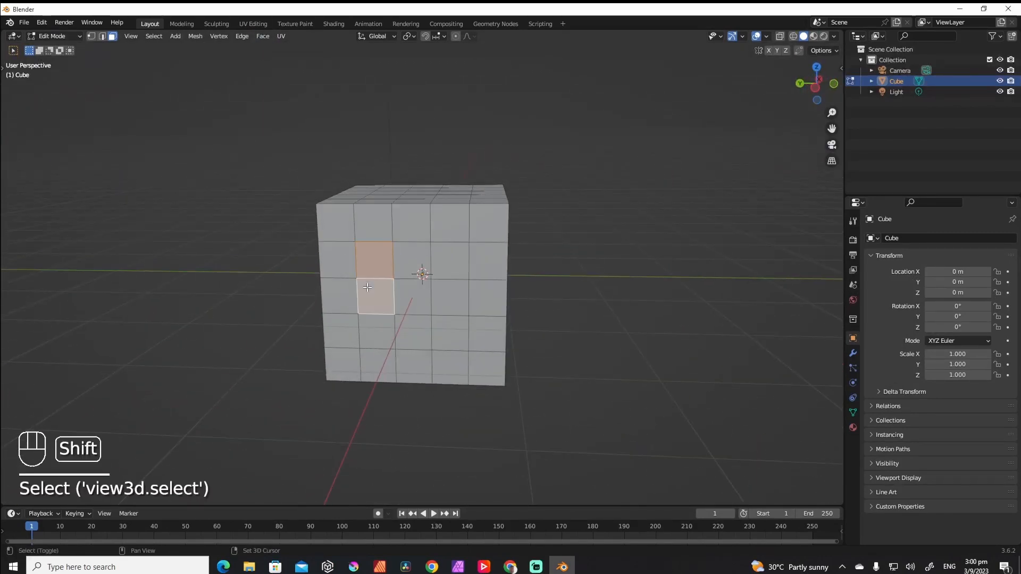
{"action": "left_click", "coordinate": [376, 322], "text": "shift"}
{"action": "left_click", "coordinate": [460, 293], "text": "shift"}
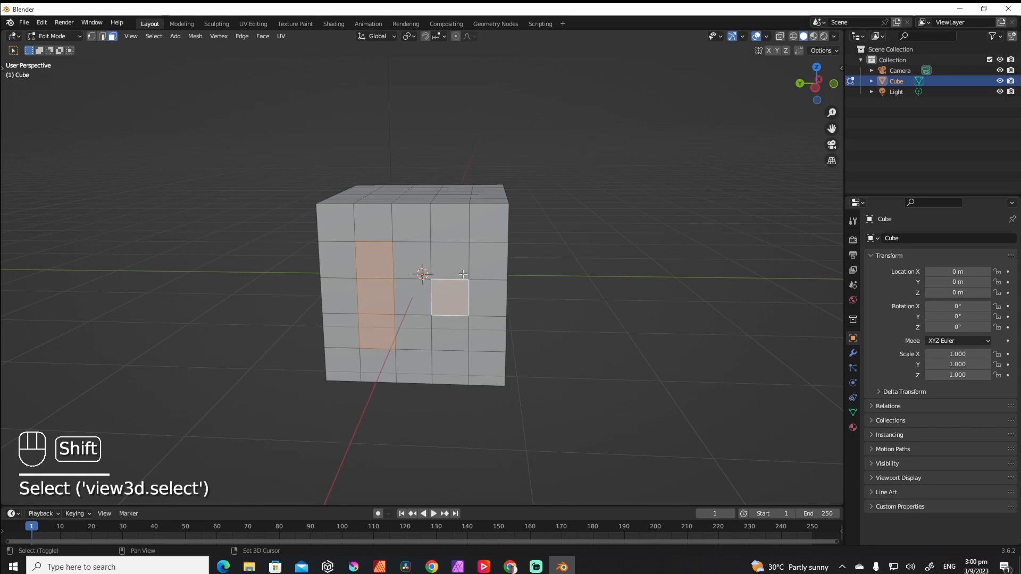
{"action": "left_click", "coordinate": [464, 258], "text": "shift"}
{"action": "left_click", "coordinate": [441, 337], "text": "shift"}
Step: Add four faces on the +Y side to the selection, at the corners of its inner 3×3 grid
{"action": "middle_click_drag", "start_coordinate": [440, 336], "coordinate": [472, 279]}
{"action": "left_click", "coordinate": [392, 261], "text": "shift"}
{"action": "left_click", "coordinate": [394, 322], "text": "shift"}
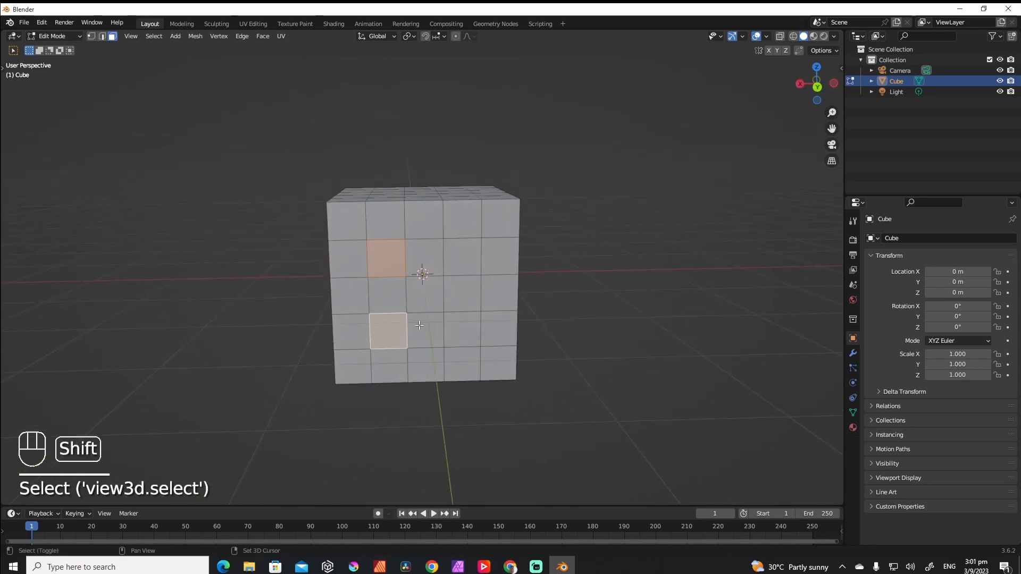
{"action": "left_click", "coordinate": [447, 326], "text": "shift"}
{"action": "left_click", "coordinate": [466, 259], "text": "shift"}
Step: Add three diagonal faces on the -Y side to the selection for the three-pip pattern
{"action": "middle_click_drag", "start_coordinate": [466, 259], "coordinate": [585, 269]}
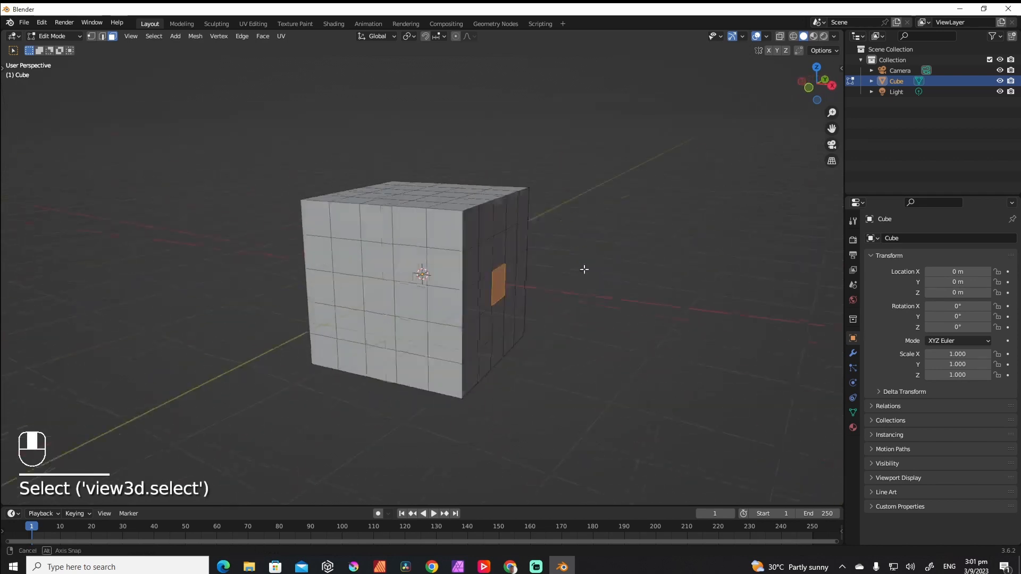
{"action": "left_click", "coordinate": [342, 256], "text": "shift"}
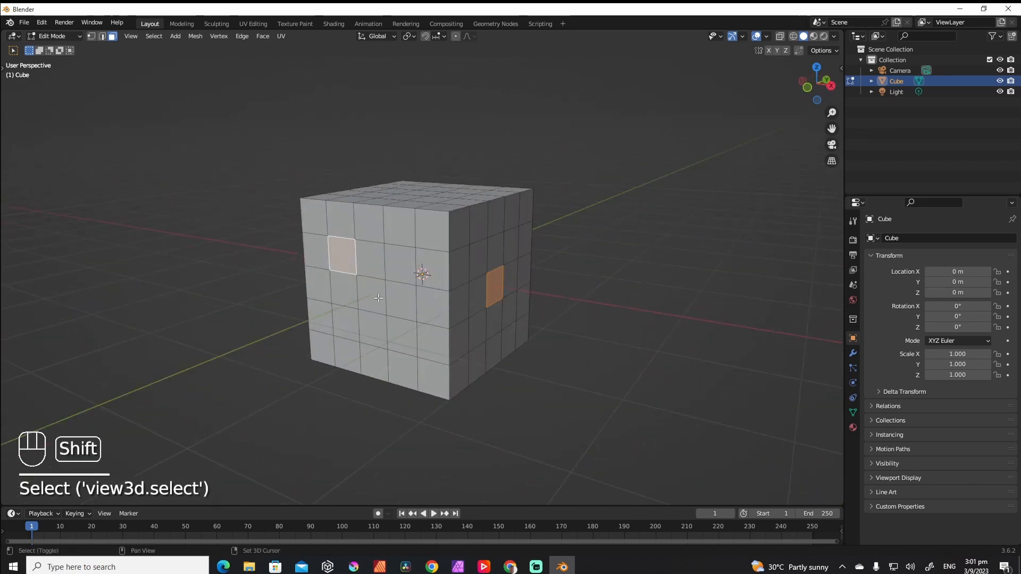
{"action": "left_click", "coordinate": [378, 299], "text": "shift"}
{"action": "left_click", "coordinate": [401, 337], "text": "shift"}
Step: Add two diagonally opposite inner faces on the cube's top side to the selection
{"action": "middle_click_drag", "start_coordinate": [402, 338], "coordinate": [431, 301]}
{"action": "left_click", "coordinate": [432, 303], "text": "shift"}
{"action": "left_click", "coordinate": [415, 210], "text": "shift"}
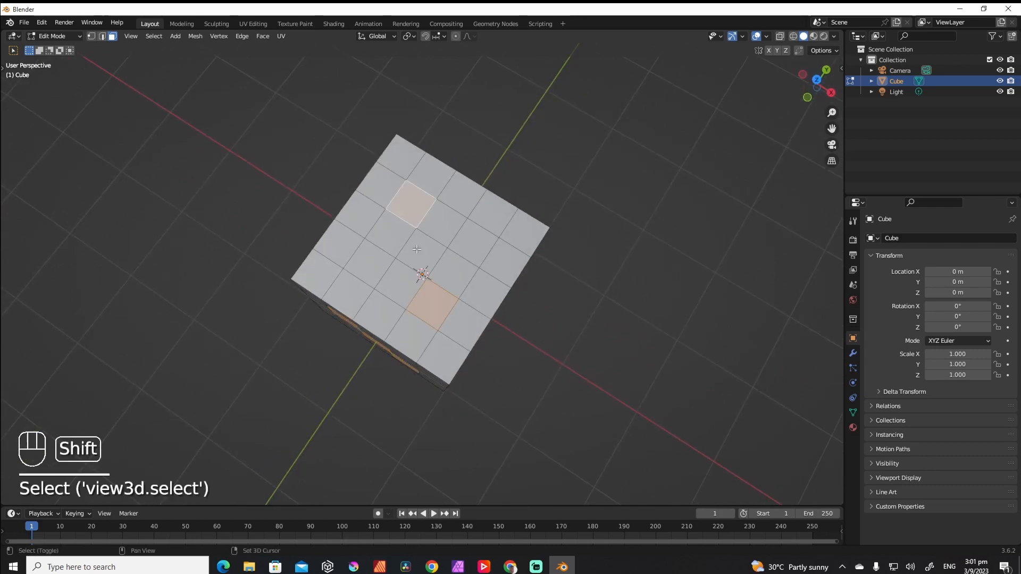
Step: Add five faces on the cube's underside to the selection: the centre and the four inner corners
{"action": "middle_click_drag", "start_coordinate": [417, 248], "coordinate": [375, 276]}
{"action": "left_click", "coordinate": [375, 276], "text": "shift"}
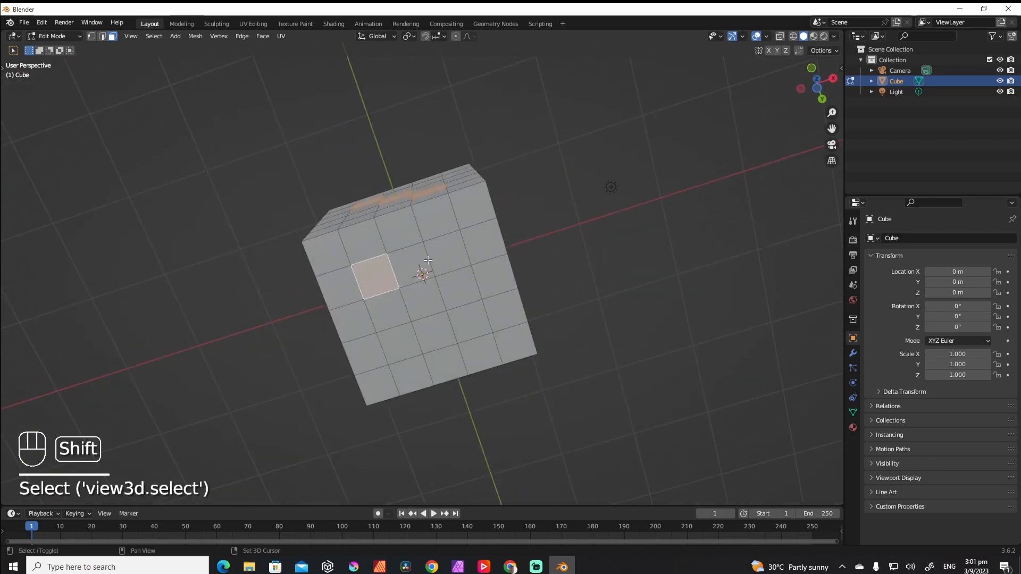
{"action": "left_click", "coordinate": [444, 253], "text": "shift"}
{"action": "left_click", "coordinate": [425, 297], "text": "shift"}
{"action": "left_click", "coordinate": [403, 340], "text": "shift"}
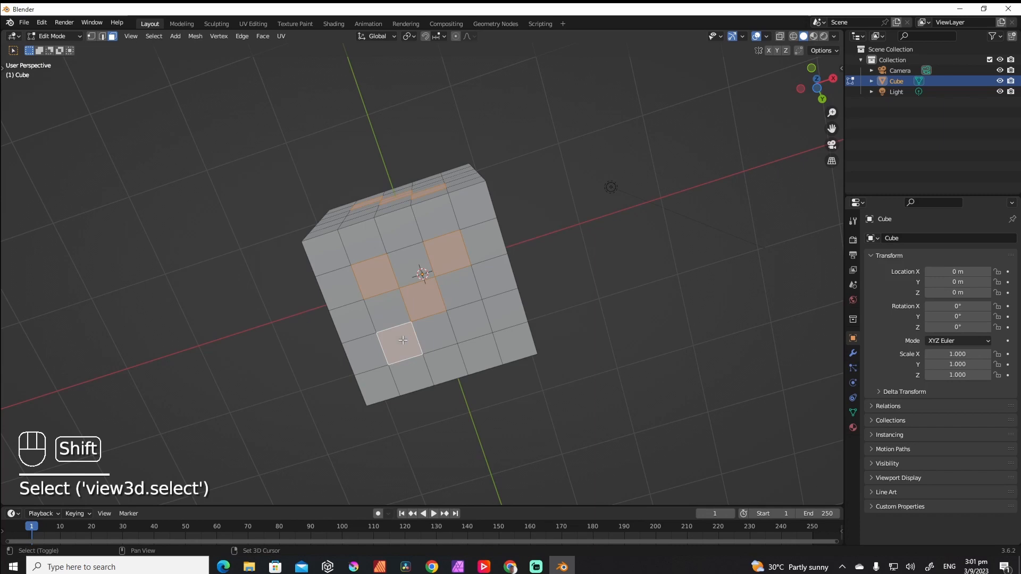
{"action": "left_click", "coordinate": [466, 319], "text": "shift"}
{"action": "middle_click_drag", "start_coordinate": [466, 318], "coordinate": [154, 302]}
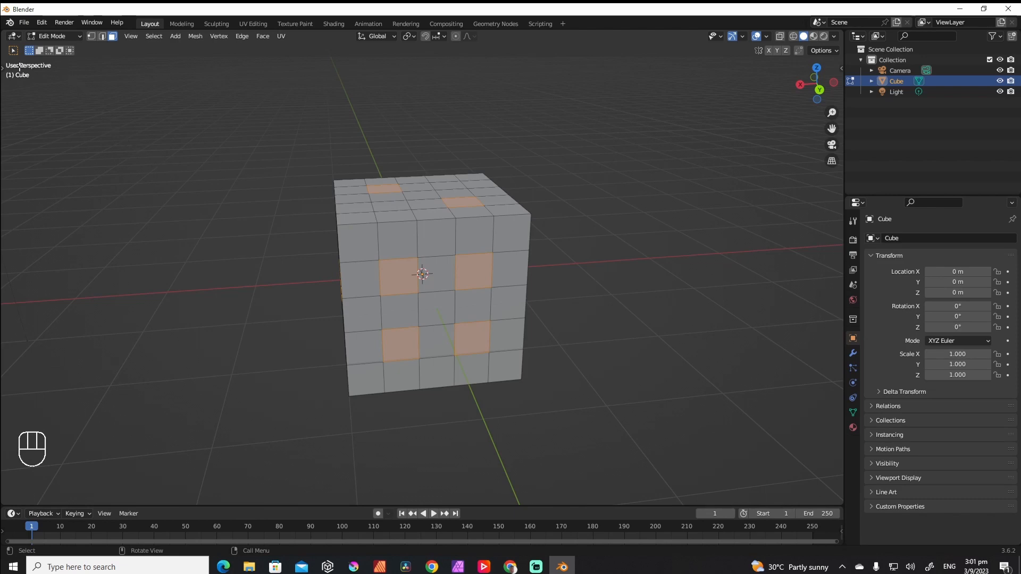
Step: Show the tool shelf and inset the selected pip faces by about 0.056 m with Inset Faces
{"action": "key", "text": "t"}
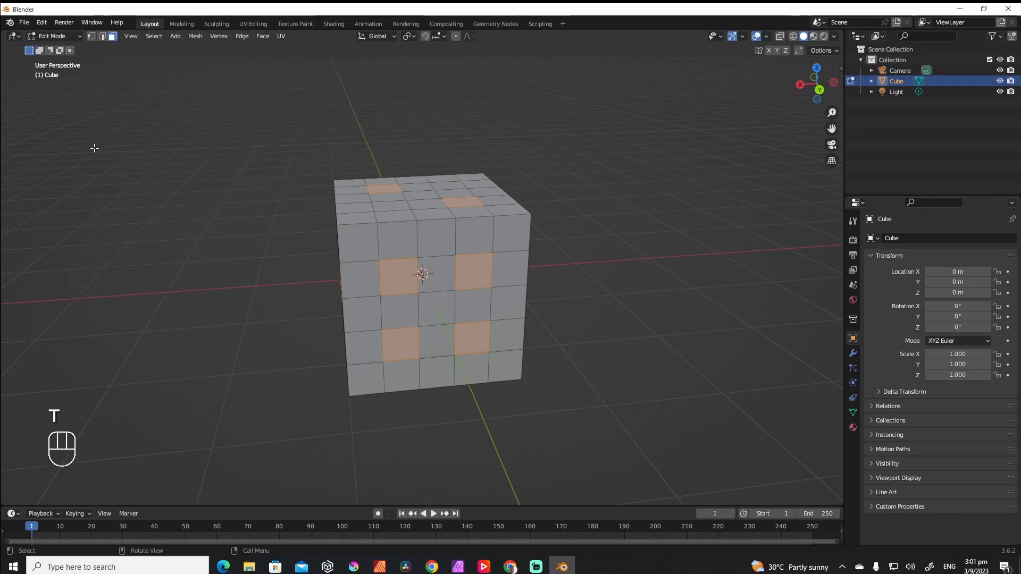
{"action": "key", "text": "t"}
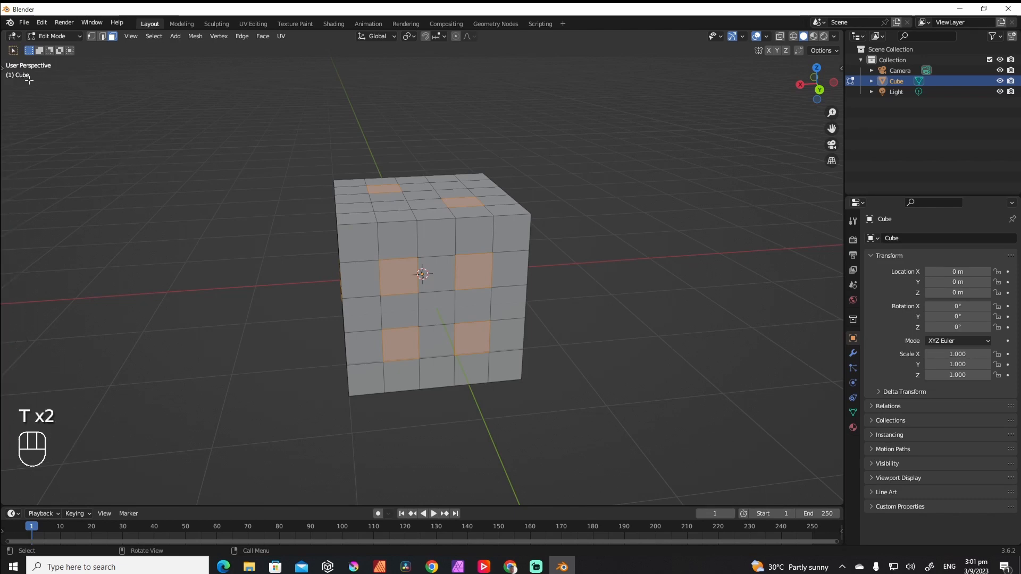
{"action": "key", "text": "t"}
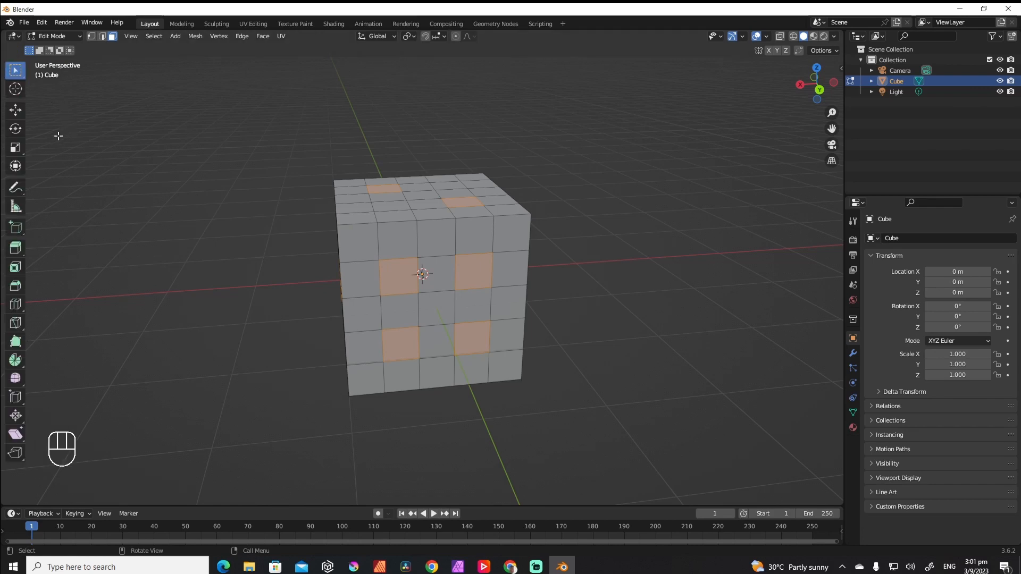
{"action": "left_click", "coordinate": [15, 267]}
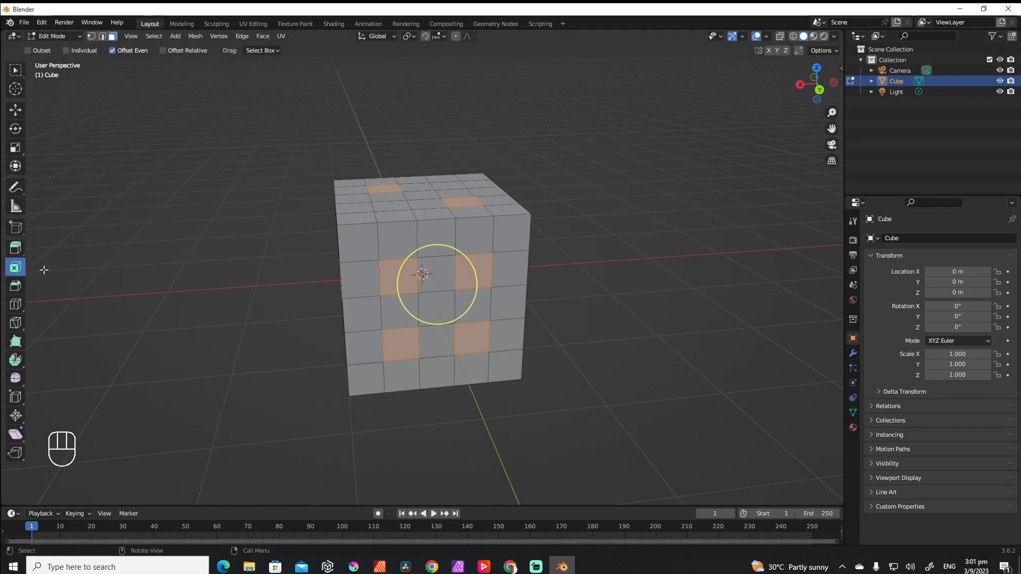
{"action": "middle_click_drag", "start_coordinate": [326, 299], "coordinate": [461, 305]}
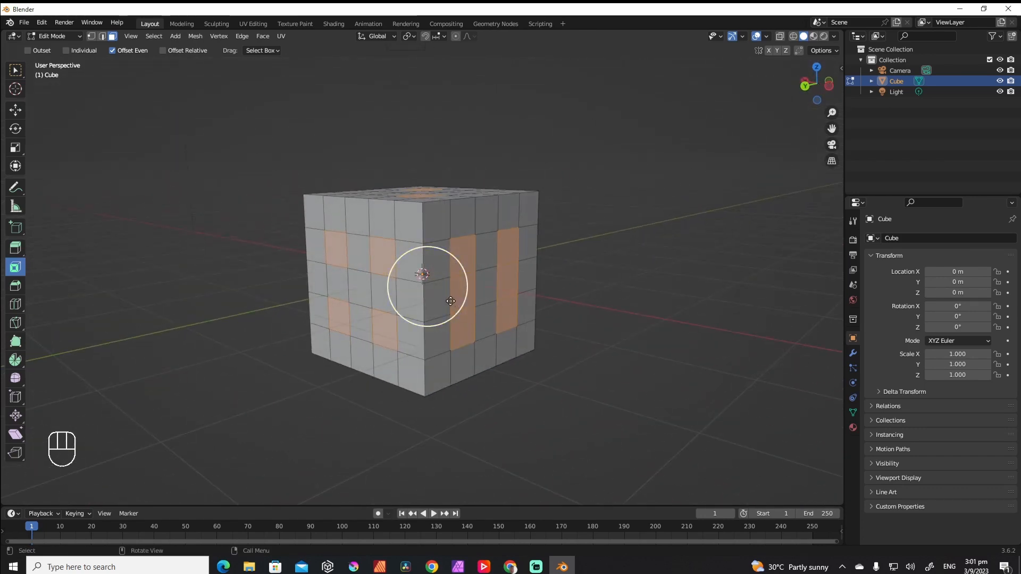
{"action": "key", "text": "i"}
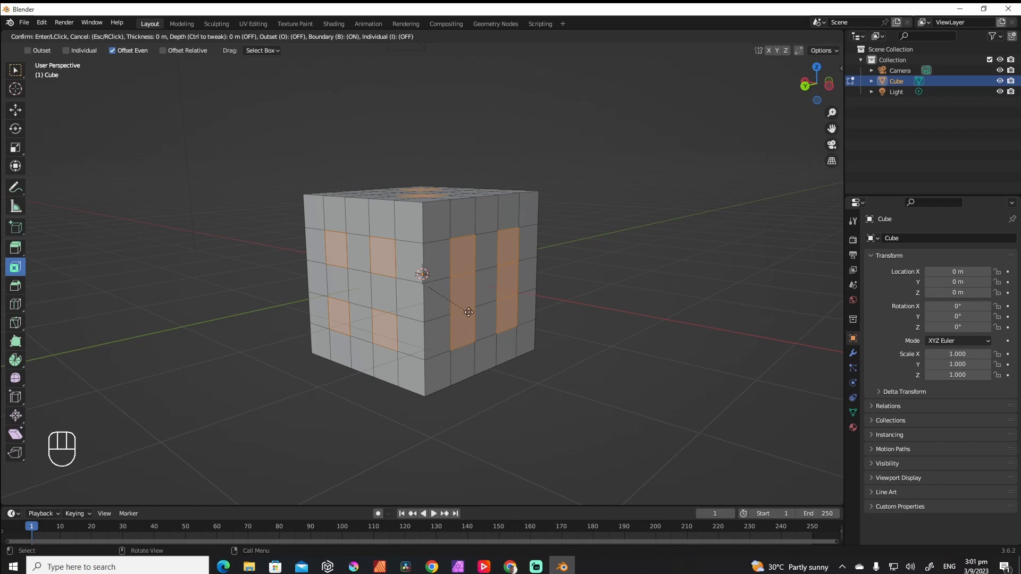
{"action": "left_click", "coordinate": [466, 310]}
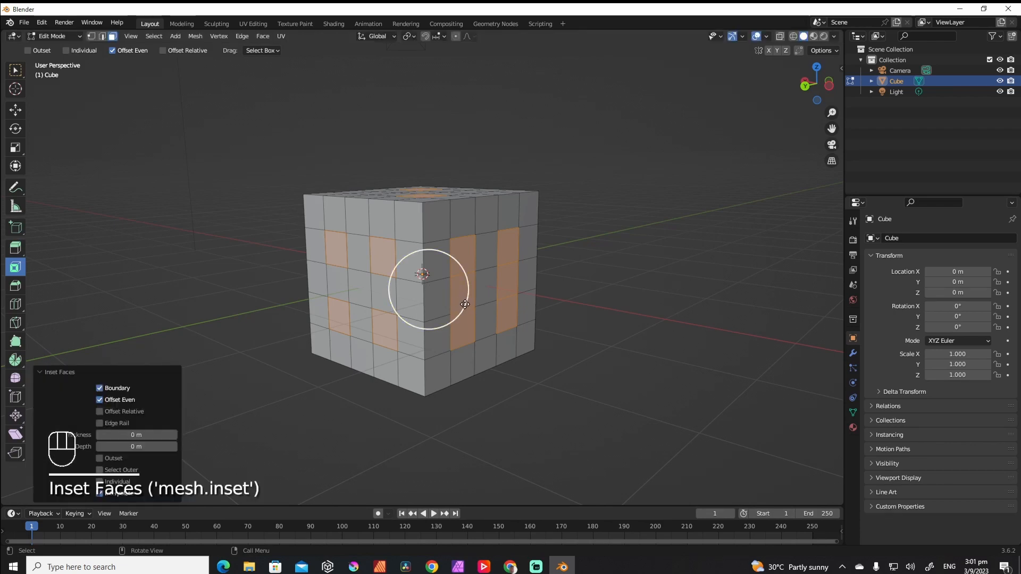
{"action": "key", "text": "i"}
{"action": "left_click", "coordinate": [474, 300]}
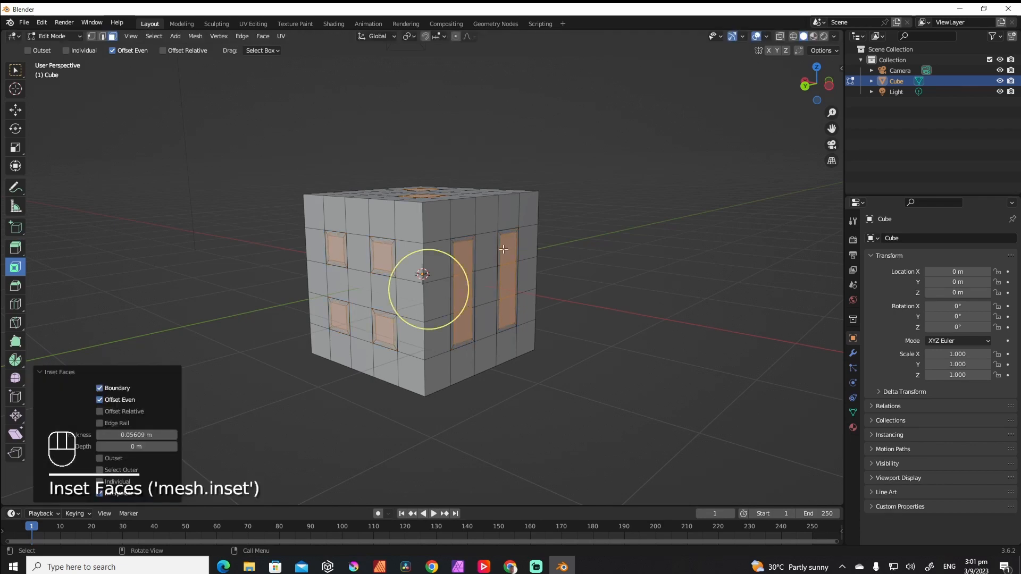
Step: Make the inset apply to each face individually and reduce its thickness to about 0.04 m
{"action": "middle_click_drag", "start_coordinate": [512, 278], "coordinate": [484, 314]}
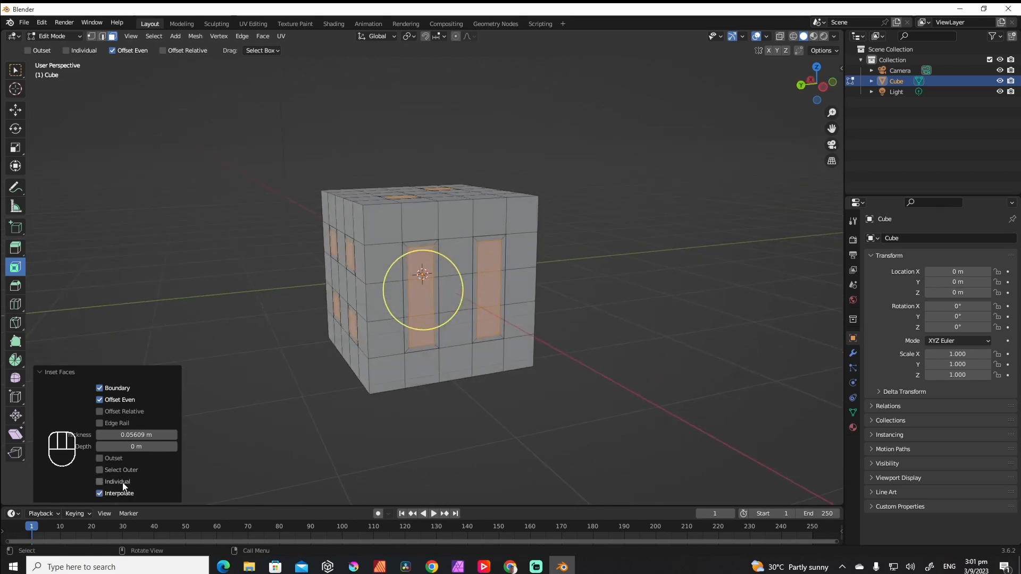
{"action": "left_click", "coordinate": [99, 482]}
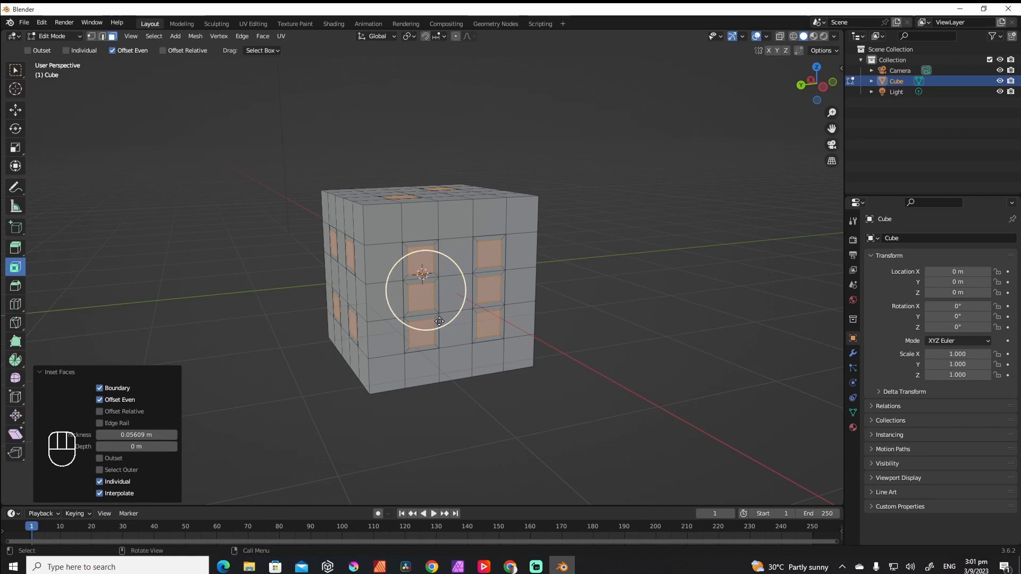
{"action": "left_click_drag", "start_coordinate": [126, 434], "coordinate": [145, 435]}
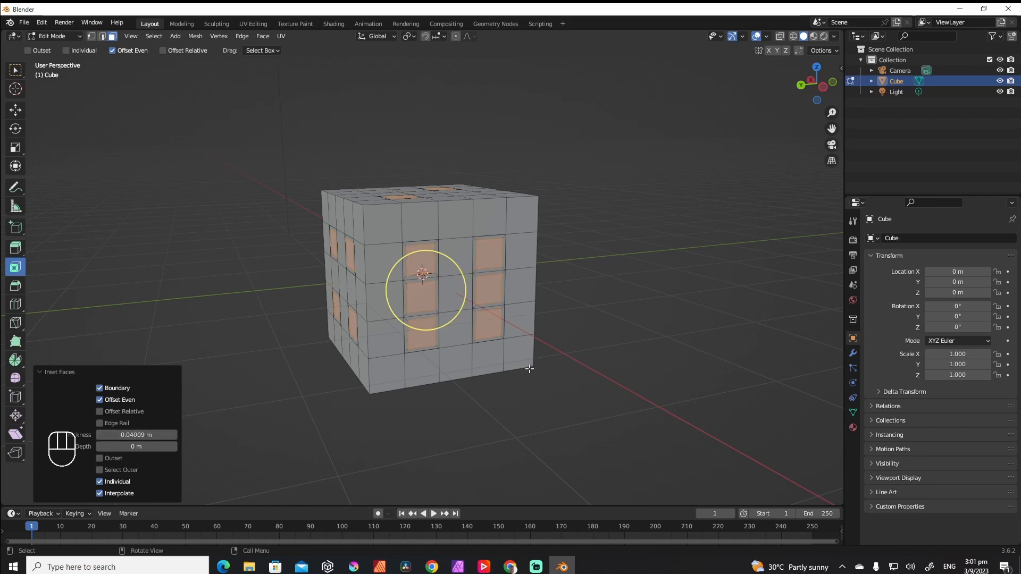
Step: Try extruding the inset pip faces outward by about 0.168 m with Extrude Region, and undo the extrusion
{"action": "left_click", "coordinate": [16, 247]}
{"action": "left_click_drag", "start_coordinate": [432, 320], "coordinate": [442, 340]}
{"action": "middle_click_drag", "start_coordinate": [387, 334], "coordinate": [432, 336]}
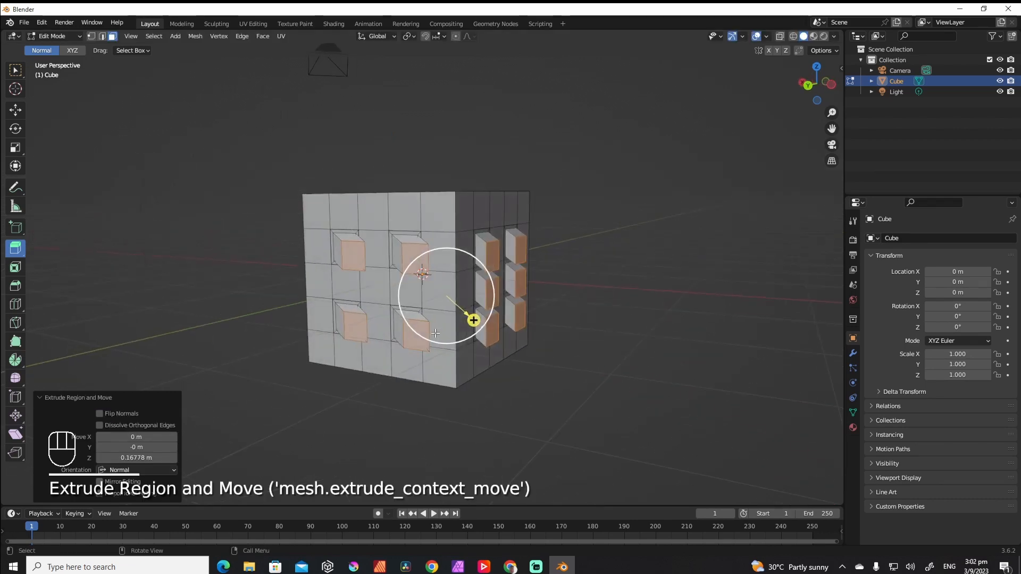
{"action": "key", "text": "ctrl+z"}
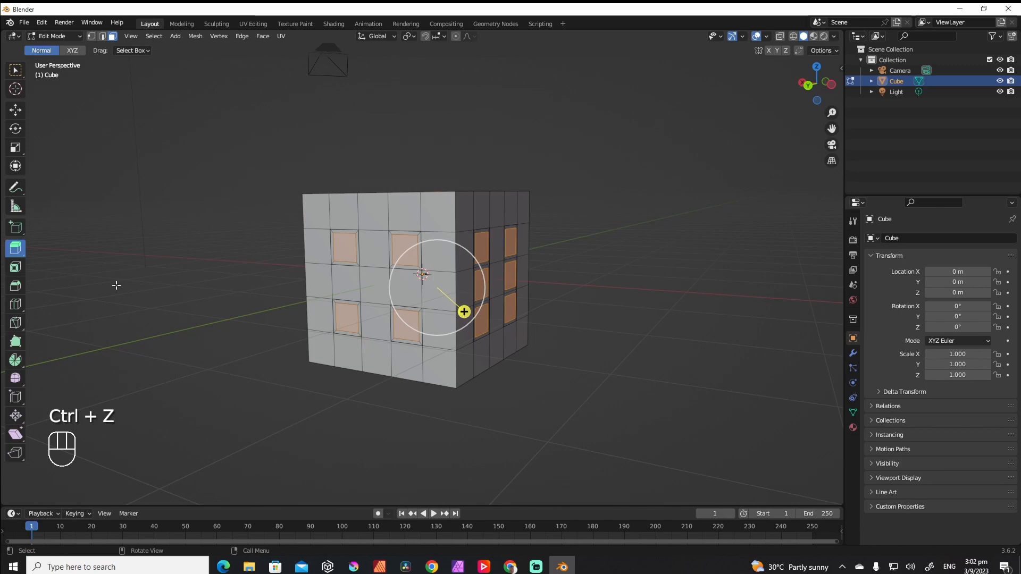
Step: Extrude the inset pip faces inward by about 0.09 m with Extrude Along Normals, displaying face normals only during the extrusion
{"action": "left_click", "coordinate": [20, 248]}
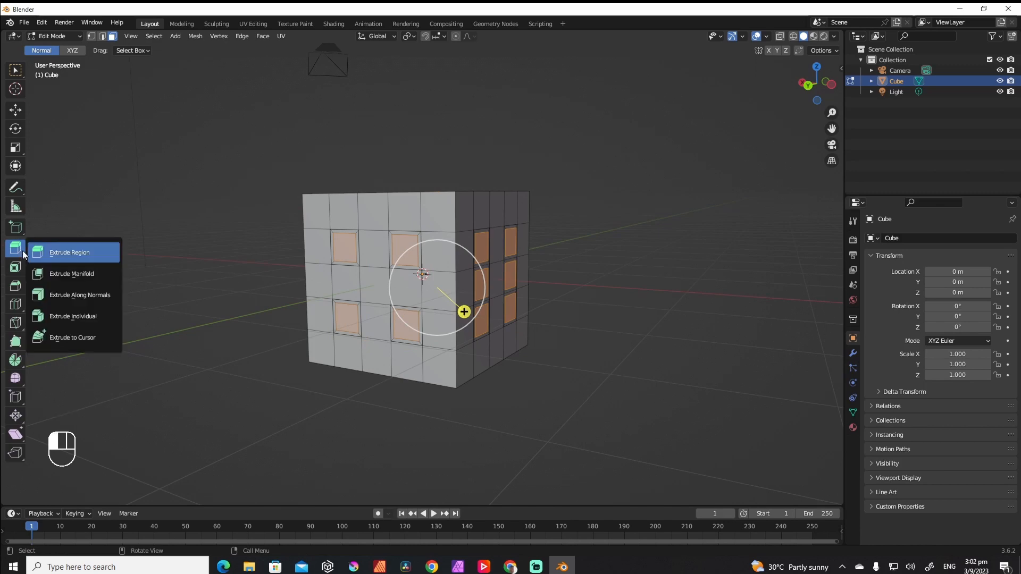
{"action": "left_click", "coordinate": [82, 295]}
{"action": "middle_click_drag", "start_coordinate": [80, 297], "coordinate": [463, 292]}
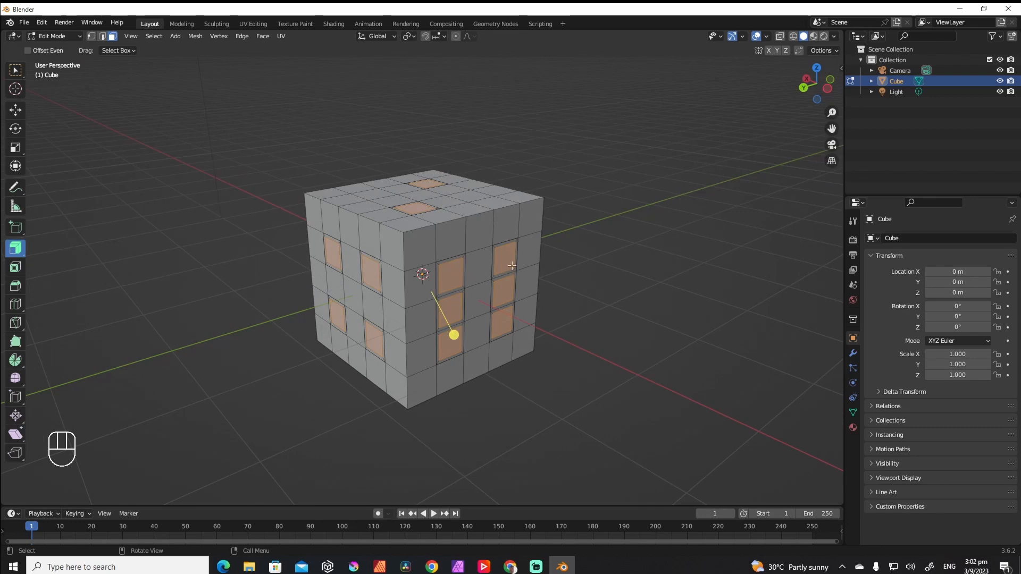
{"action": "left_click", "coordinate": [767, 36]}
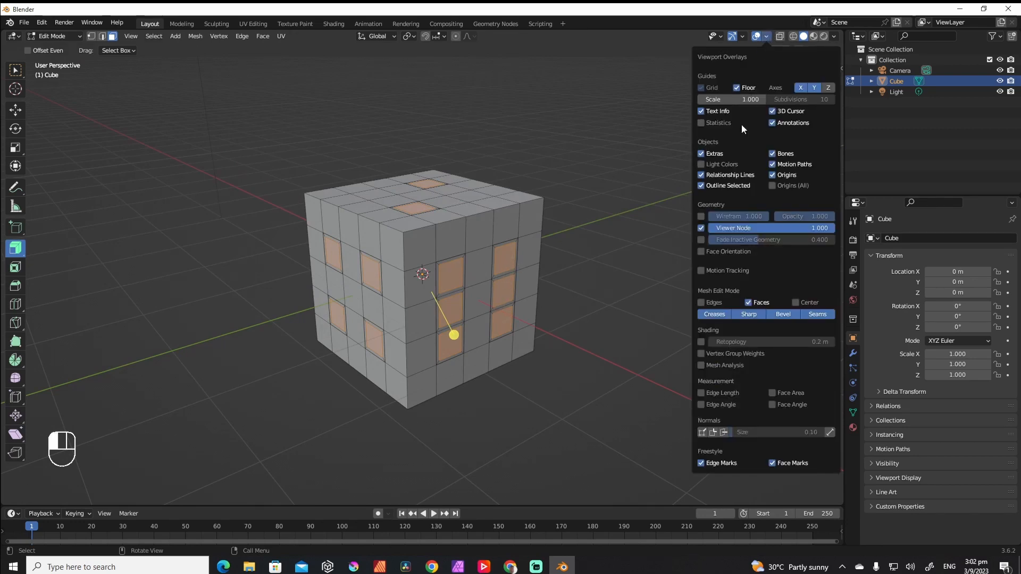
{"action": "left_click", "coordinate": [723, 431]}
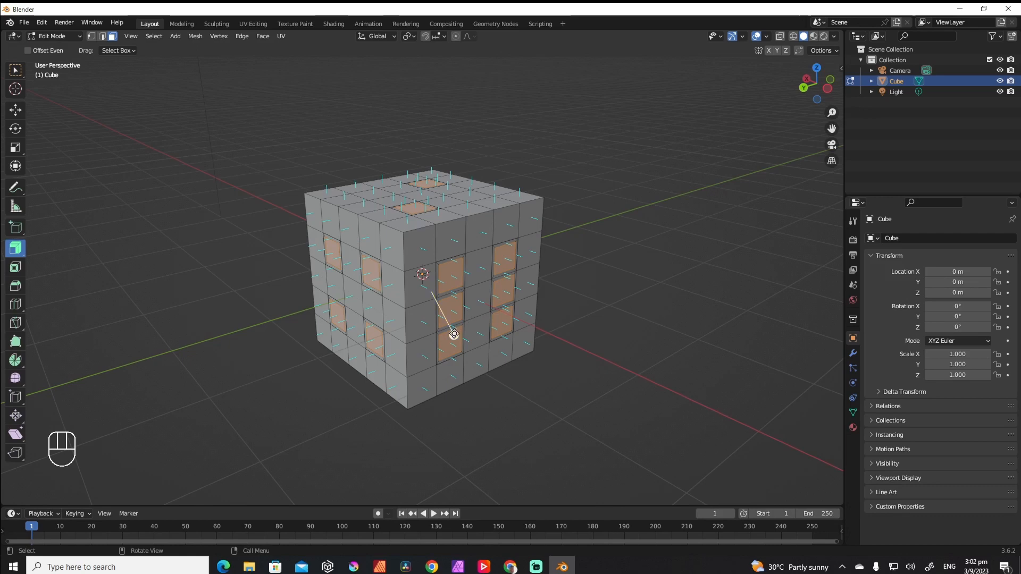
{"action": "left_click_drag", "start_coordinate": [454, 335], "coordinate": [458, 340]}
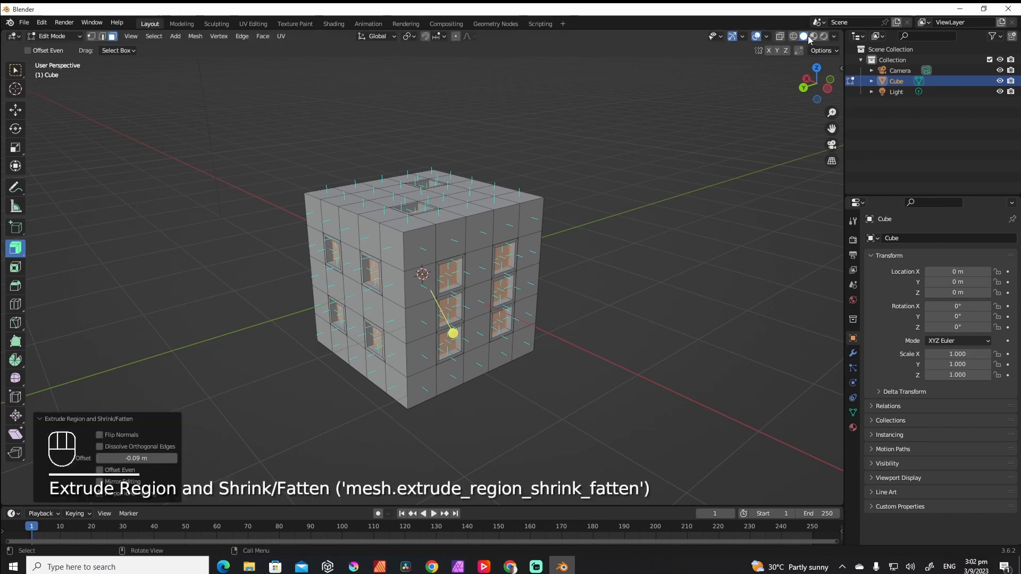
{"action": "left_click", "coordinate": [766, 36]}
{"action": "left_click", "coordinate": [724, 432]}
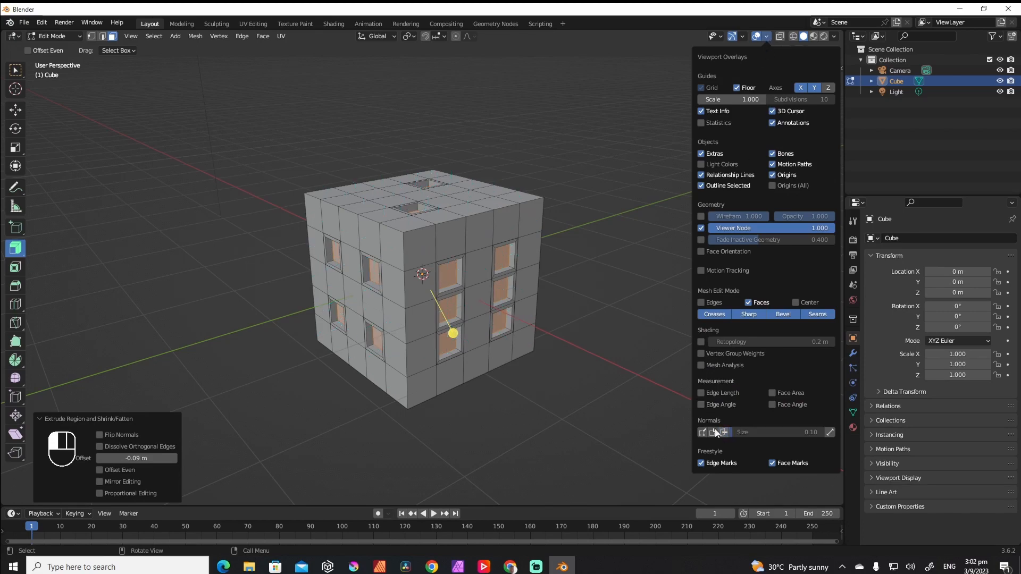
Step: Grow the selection by one step with Select More so it includes the side walls of every pip recess
{"action": "middle_click_drag", "start_coordinate": [604, 224], "coordinate": [483, 262]}
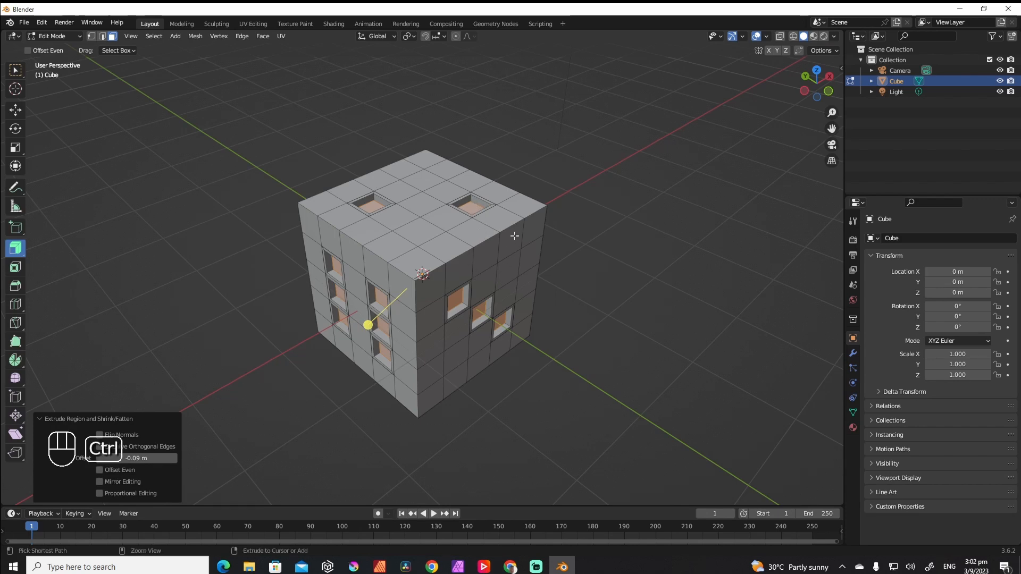
{"action": "key", "text": "ctrl+KP_Add"}
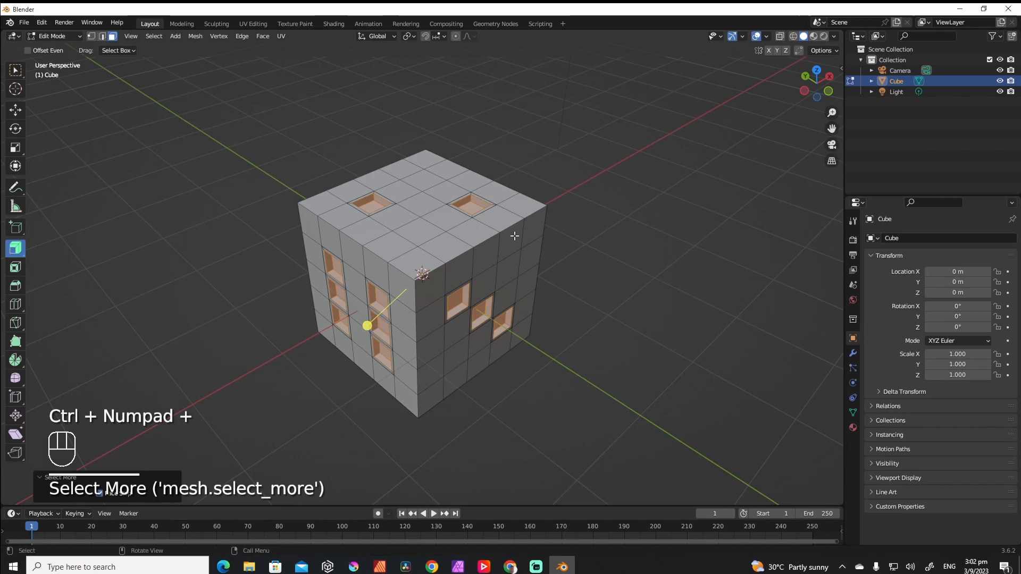
{"action": "key", "text": "ctrl+z"}
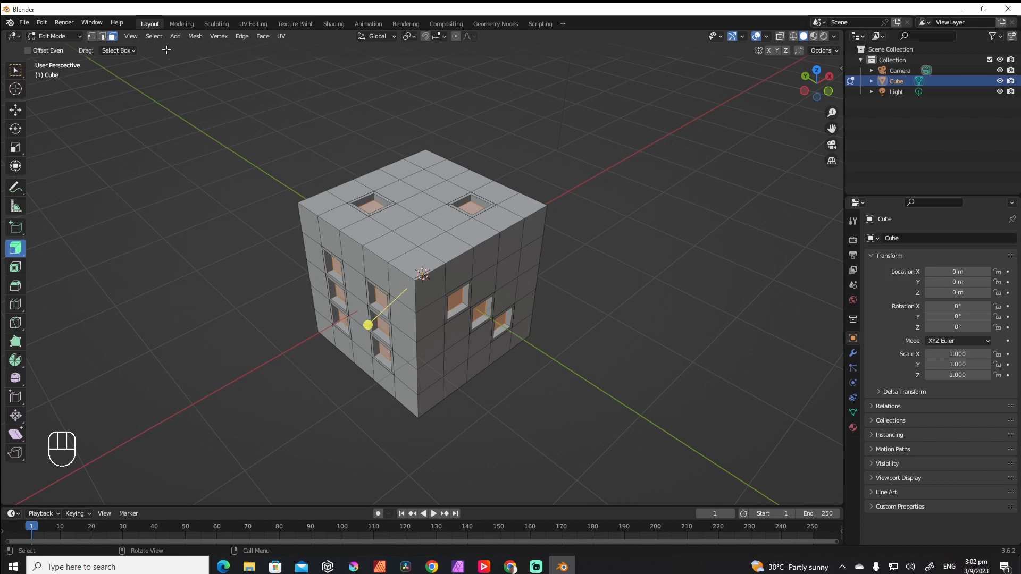
{"action": "left_click", "coordinate": [155, 36]}
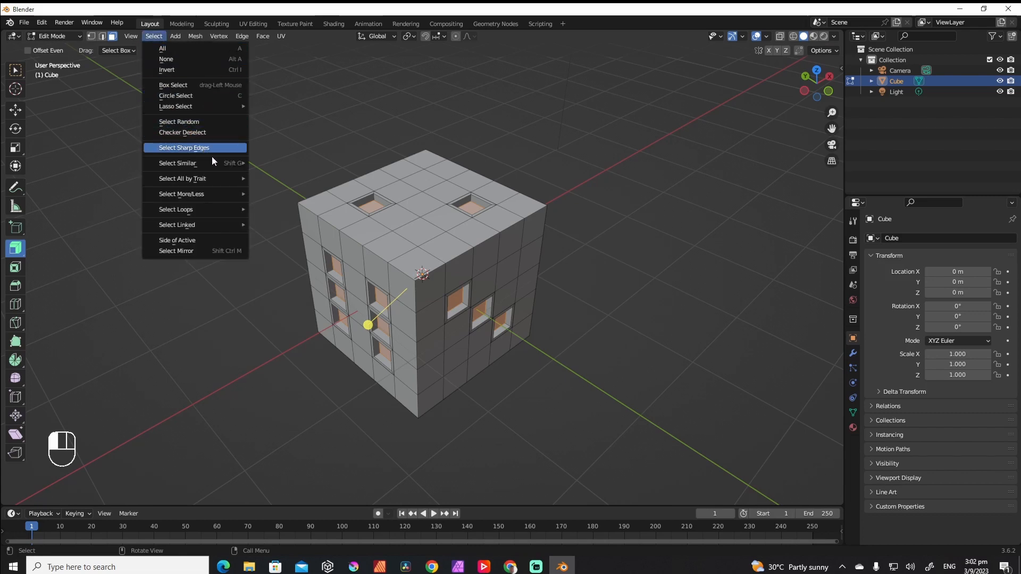
{"action": "mouse_move", "coordinate": [207, 183]}
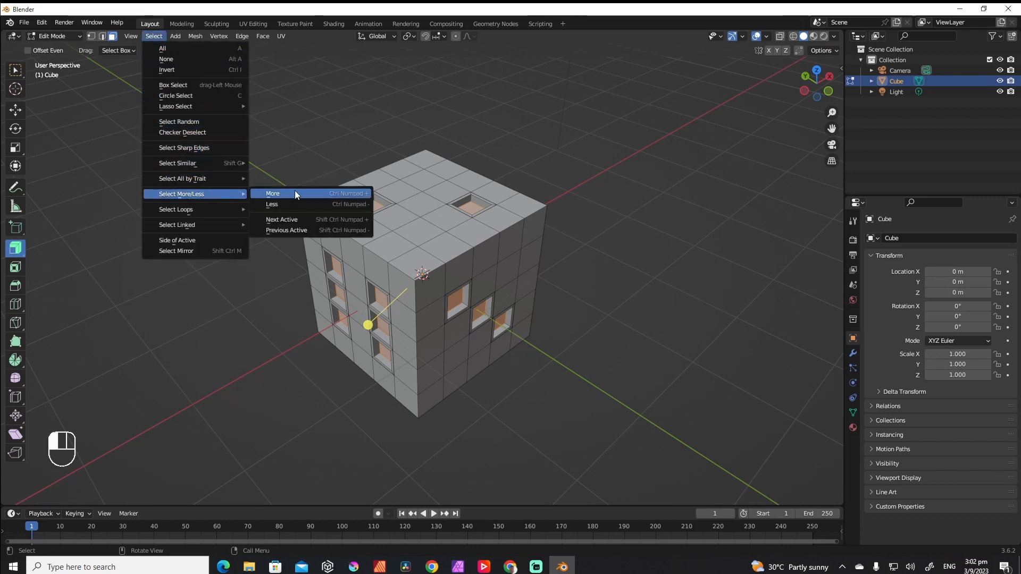
{"action": "left_click", "coordinate": [283, 191]}
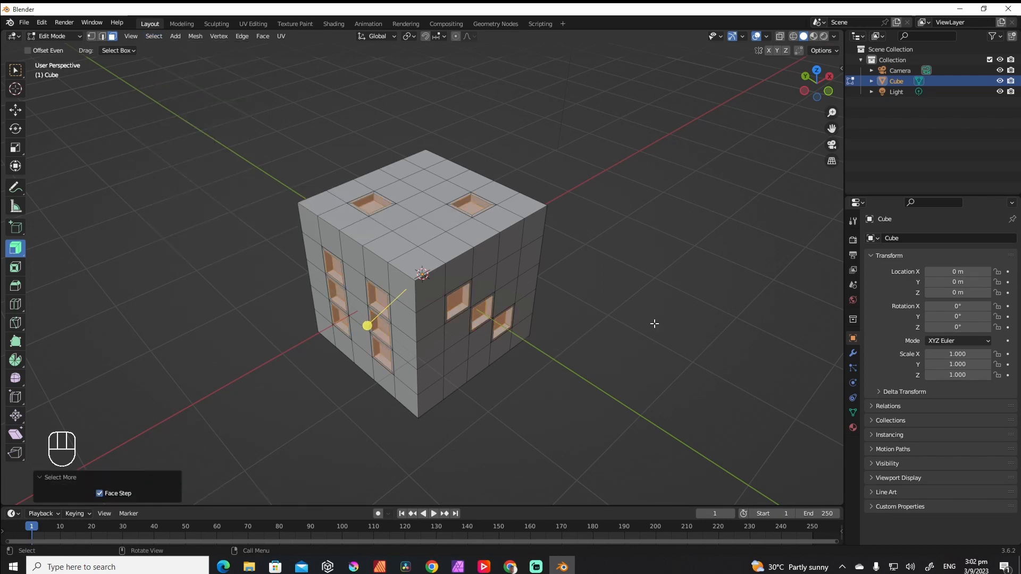
Step: Create a vertex group named "indents" and assign the selected pip recess faces to it
{"action": "left_click", "coordinate": [853, 412]}
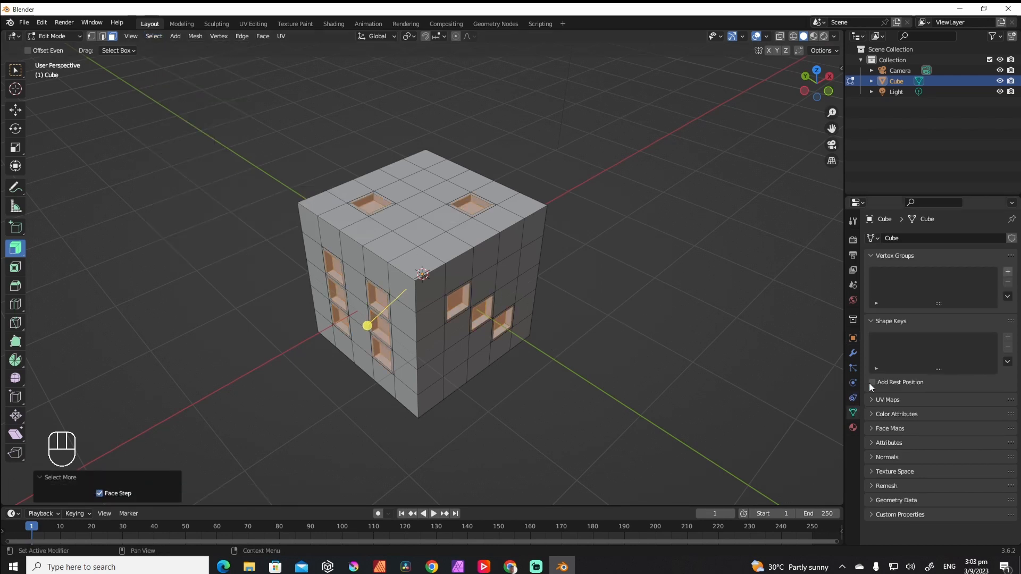
{"action": "left_click", "coordinate": [1008, 273]}
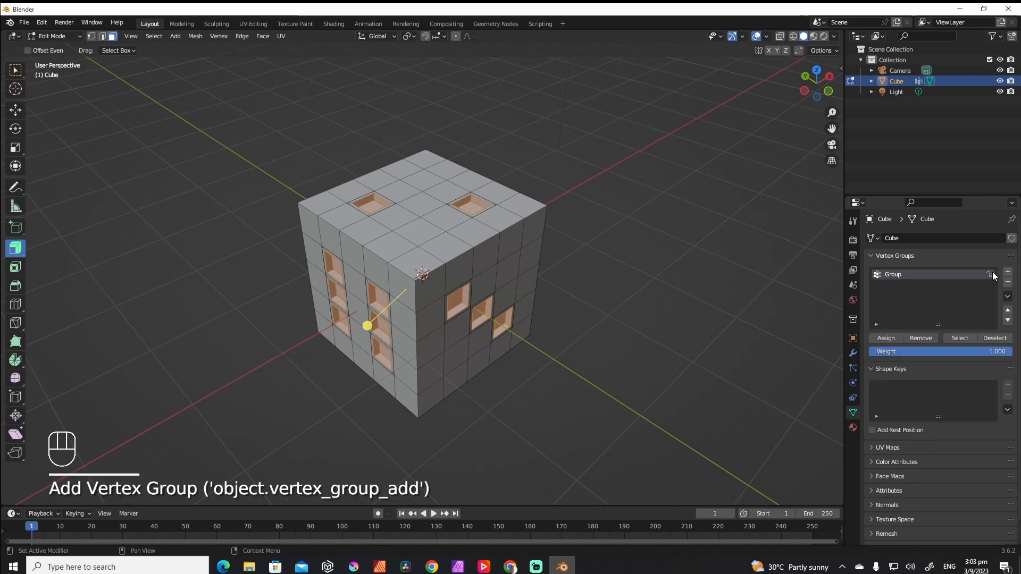
{"action": "double_click", "coordinate": [903, 275]}
{"action": "key", "text": "BackSpace"}
{"action": "type", "text": "ind"}
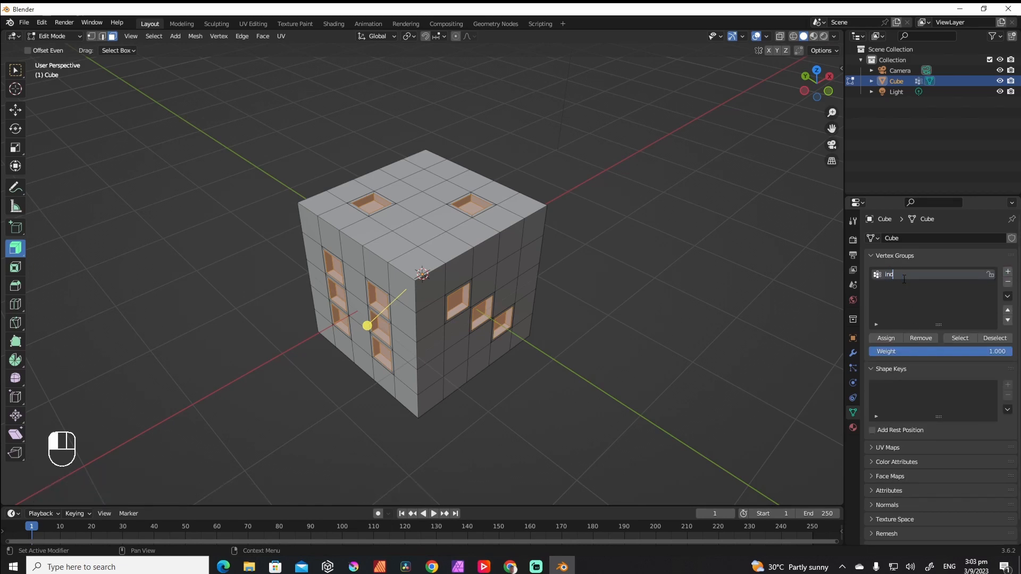
{"action": "type", "text": "ente"}
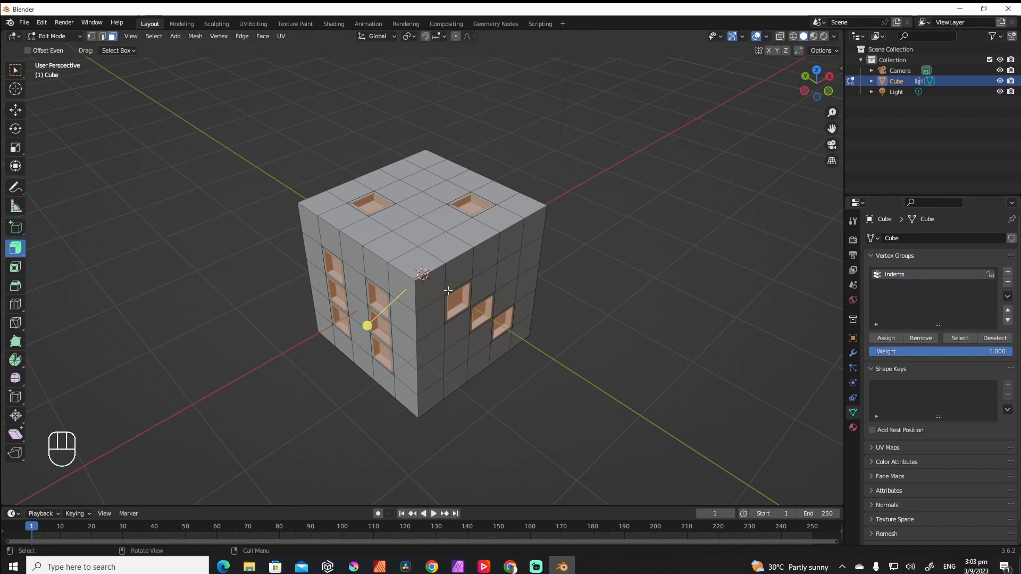
{"action": "left_click", "coordinate": [881, 339]}
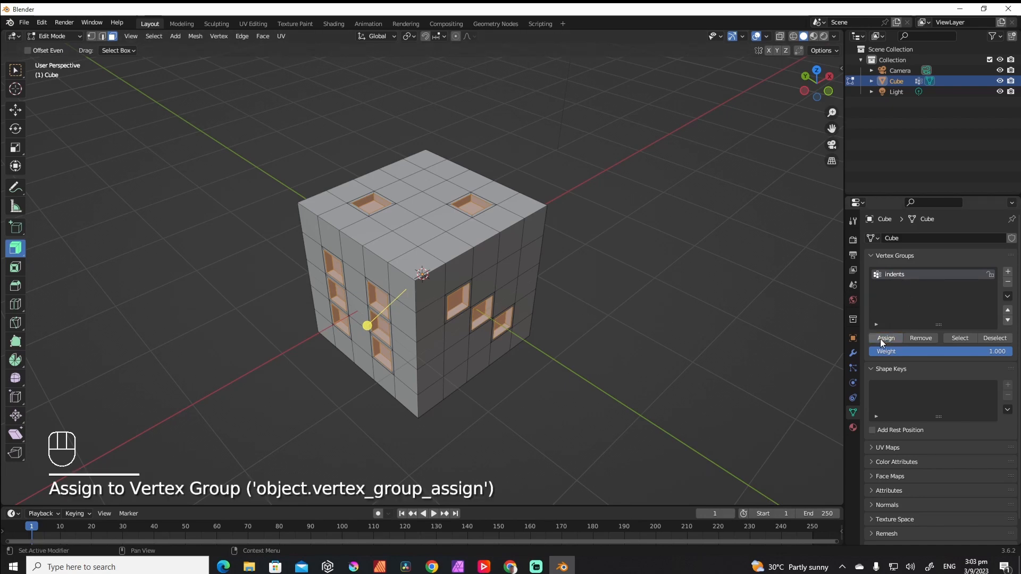
Step: Change the face selection, and reselect all the pip recesses from the indents vertex group
{"action": "left_click", "coordinate": [560, 221]}
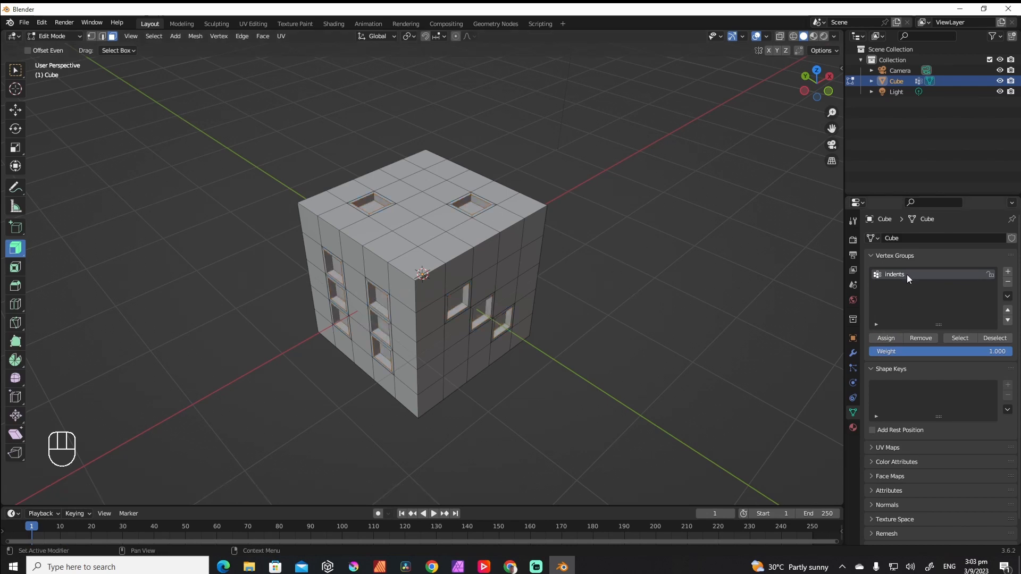
{"action": "left_click", "coordinate": [954, 338]}
{"action": "middle_click_drag", "start_coordinate": [459, 326], "coordinate": [438, 309]}
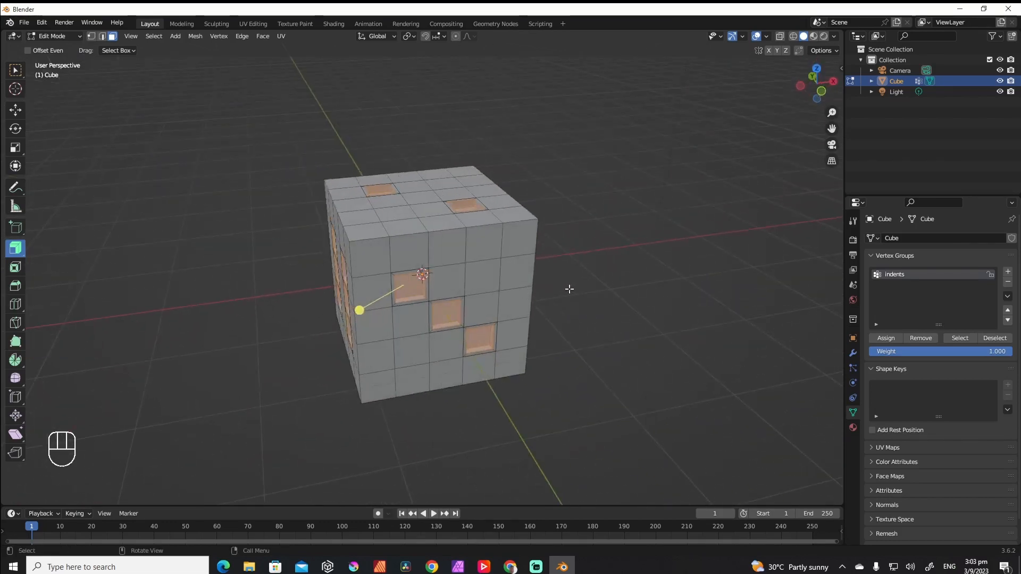
Step: Return to Object Mode and add a Subdivision Surface modifier to the die, inspecting its rounded shape
{"action": "key", "text": "Tab"}
{"action": "middle_click_drag", "start_coordinate": [548, 301], "coordinate": [441, 231]}
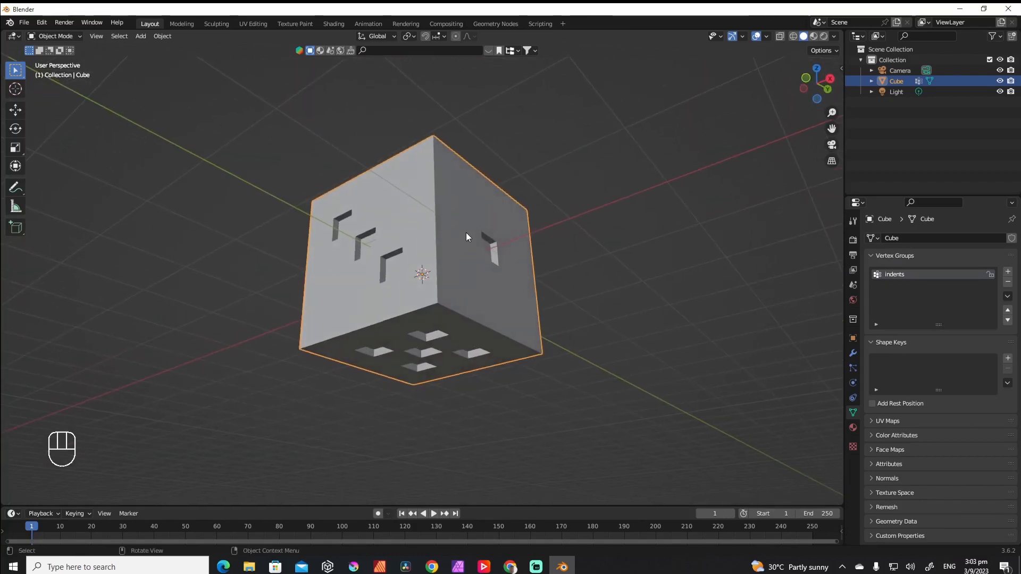
{"action": "left_click", "coordinate": [854, 356]}
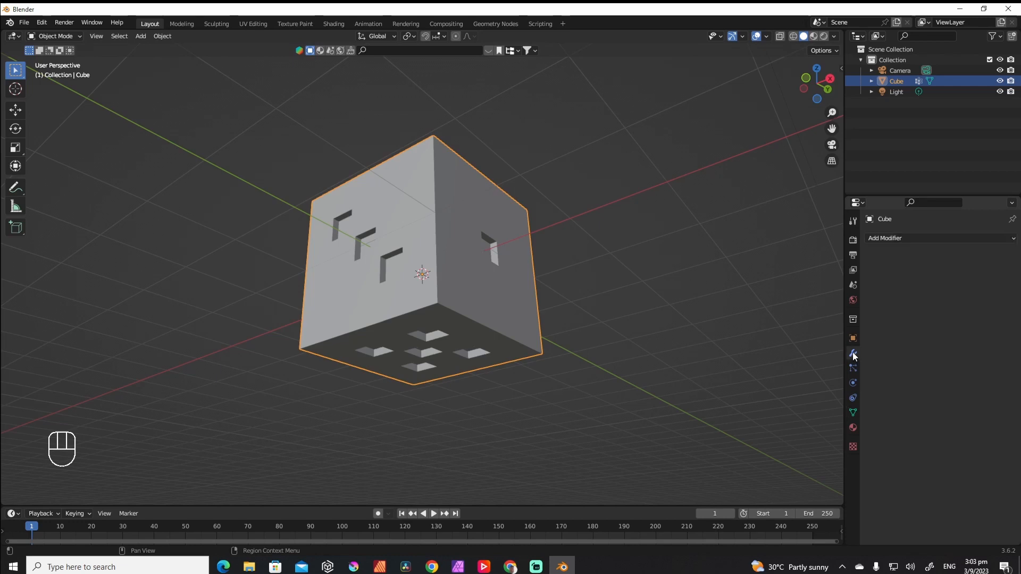
{"action": "left_click", "coordinate": [910, 237]}
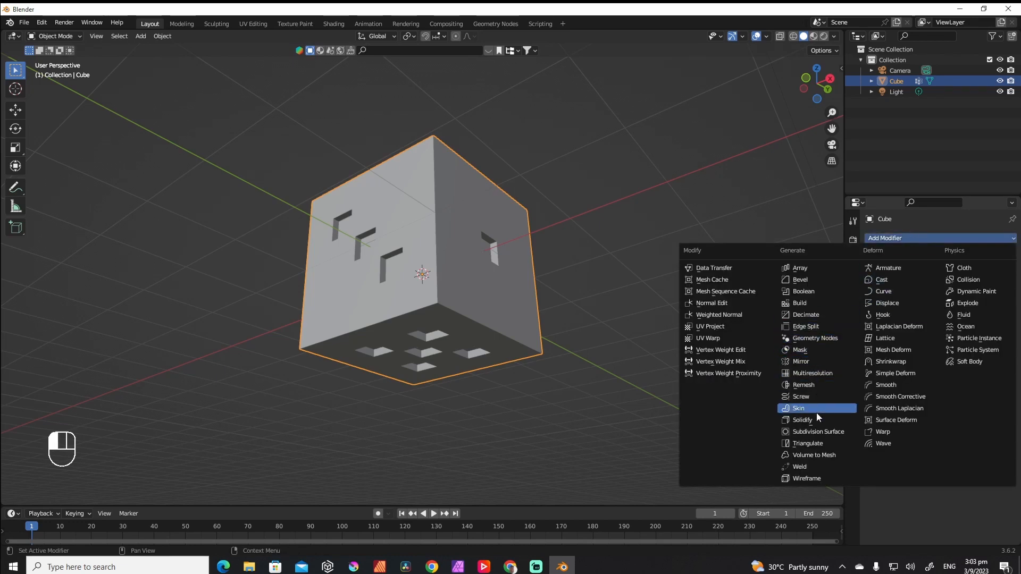
{"action": "left_click", "coordinate": [811, 432]}
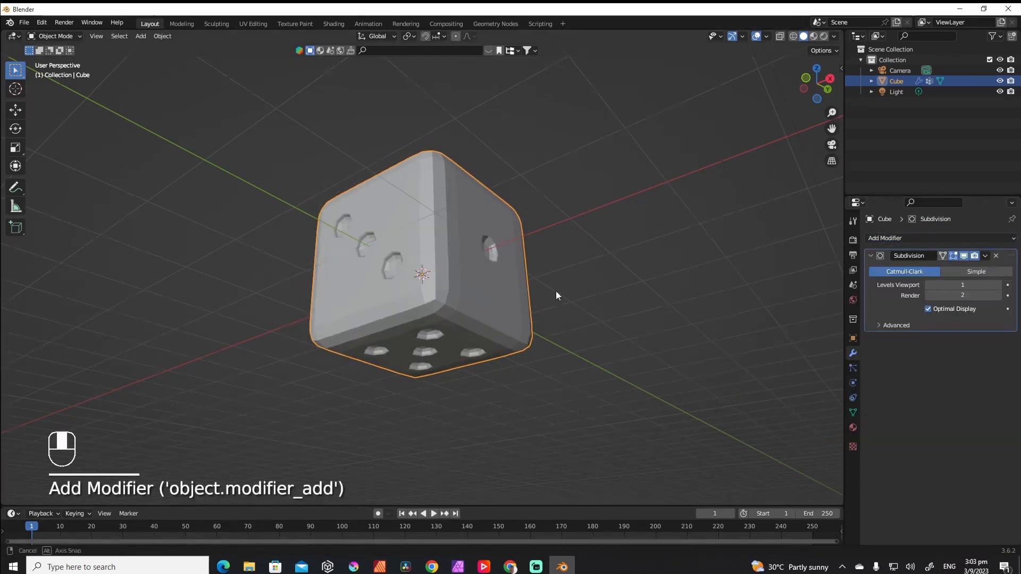
{"action": "middle_click_drag", "start_coordinate": [556, 291], "coordinate": [551, 323]}
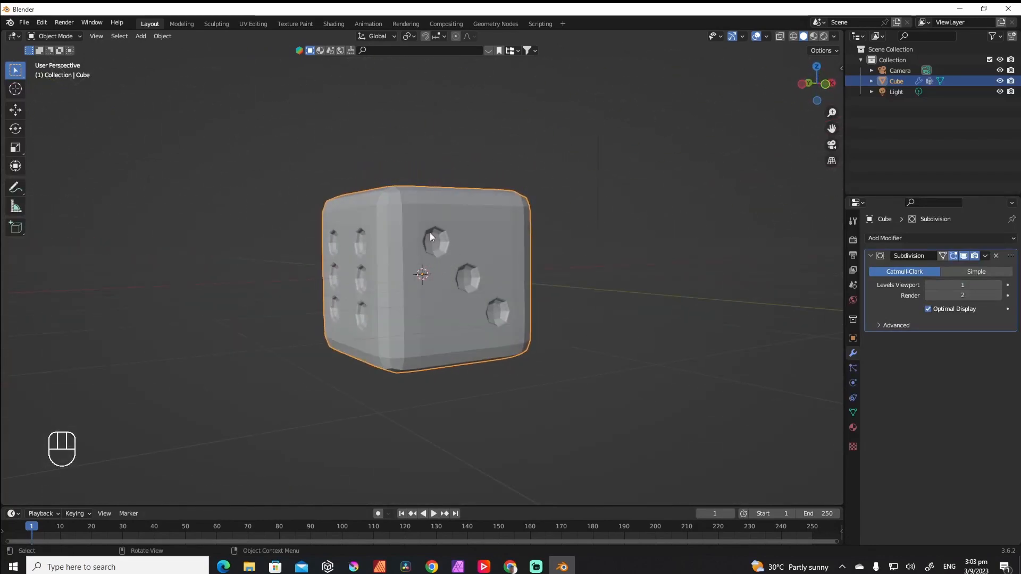
{"action": "middle_click_drag", "start_coordinate": [420, 242], "coordinate": [461, 263]}
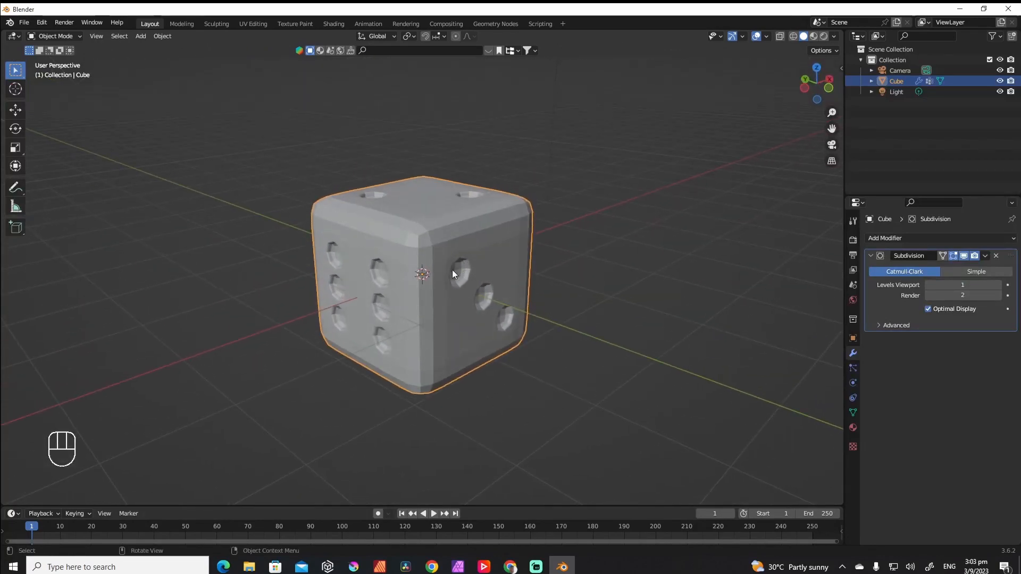
Step: Raise the subdivision's viewport level to 2 and apply Shade Smooth to the die
{"action": "left_click", "coordinate": [999, 287]}
{"action": "middle_click_drag", "start_coordinate": [694, 307], "coordinate": [673, 337]}
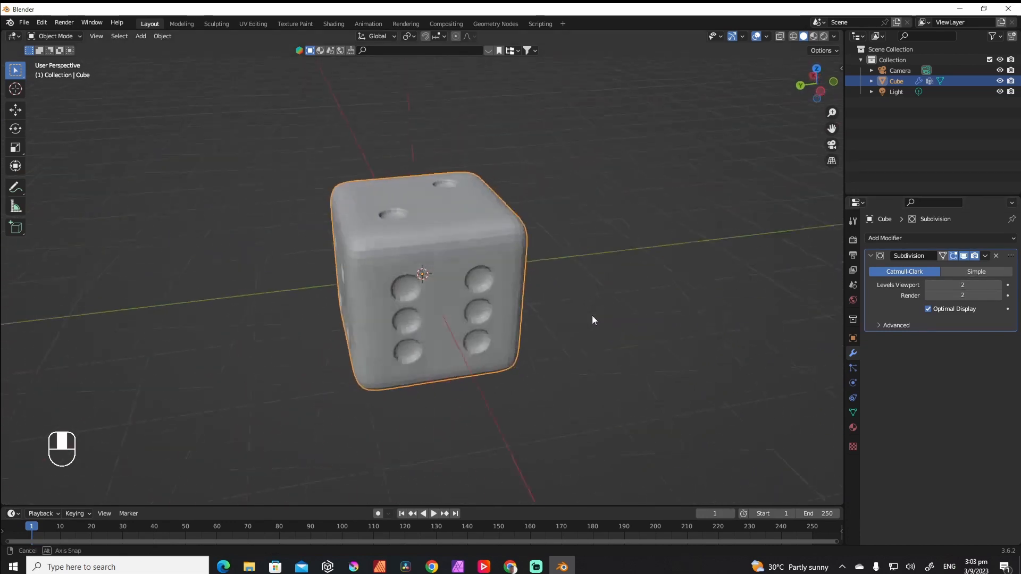
{"action": "scroll", "coordinate": [508, 258], "scroll_direction": "up", "scroll_amount": 5}
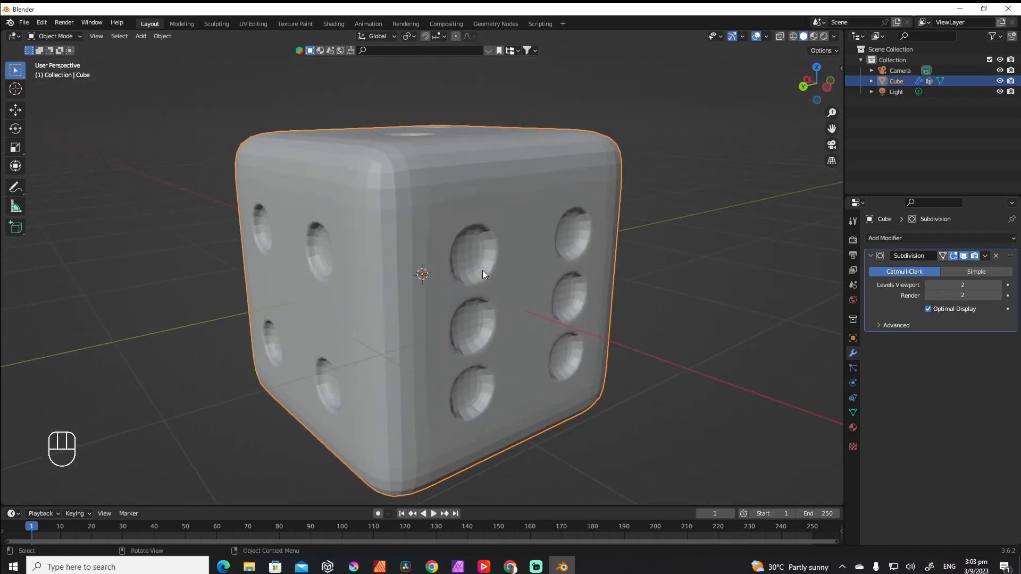
{"action": "left_click", "coordinate": [162, 36]}
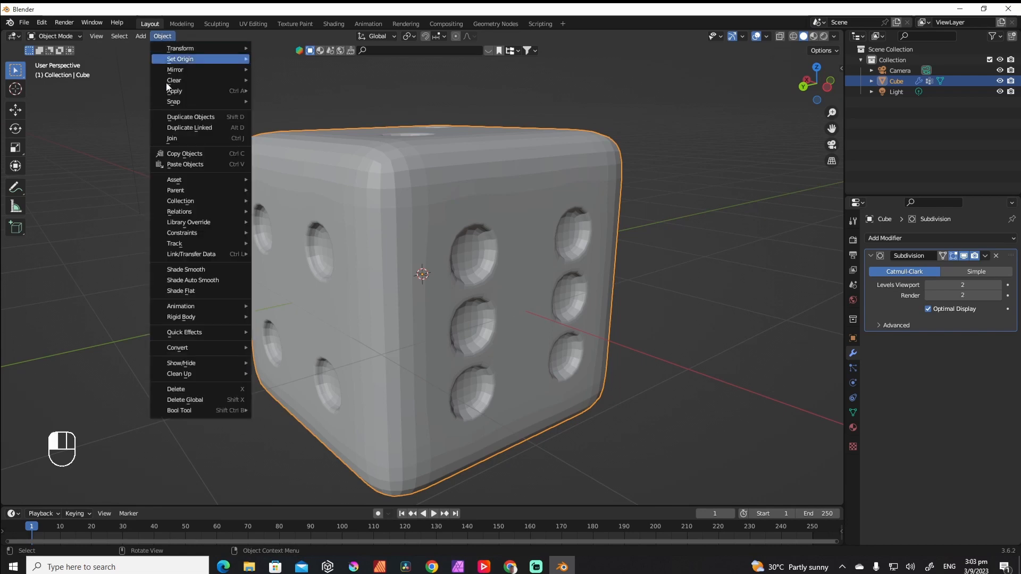
{"action": "left_click", "coordinate": [196, 267]}
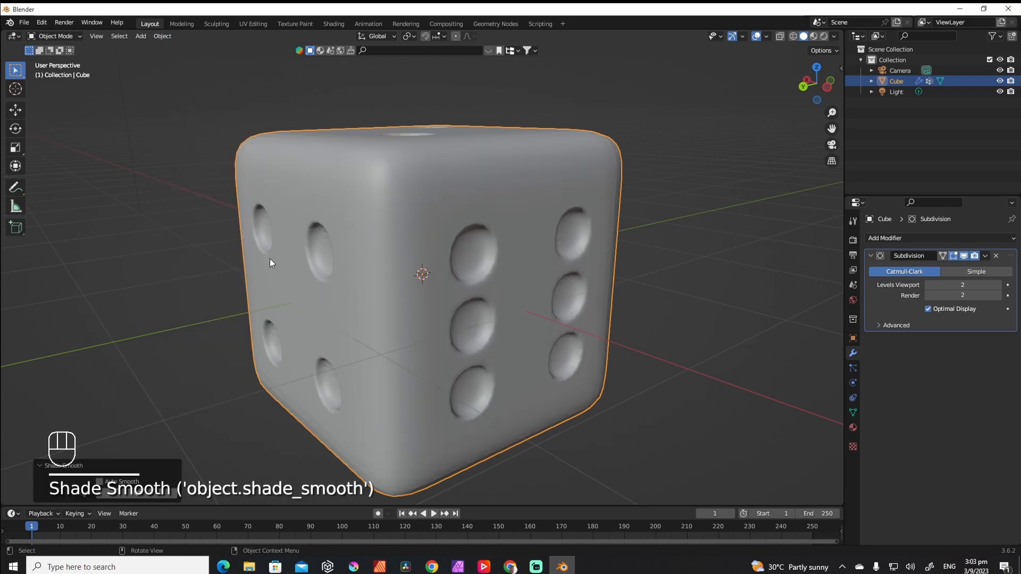
Step: Set both the viewport and render levels of the die's Subdivision modifier to 3
{"action": "left_click", "coordinate": [998, 285]}
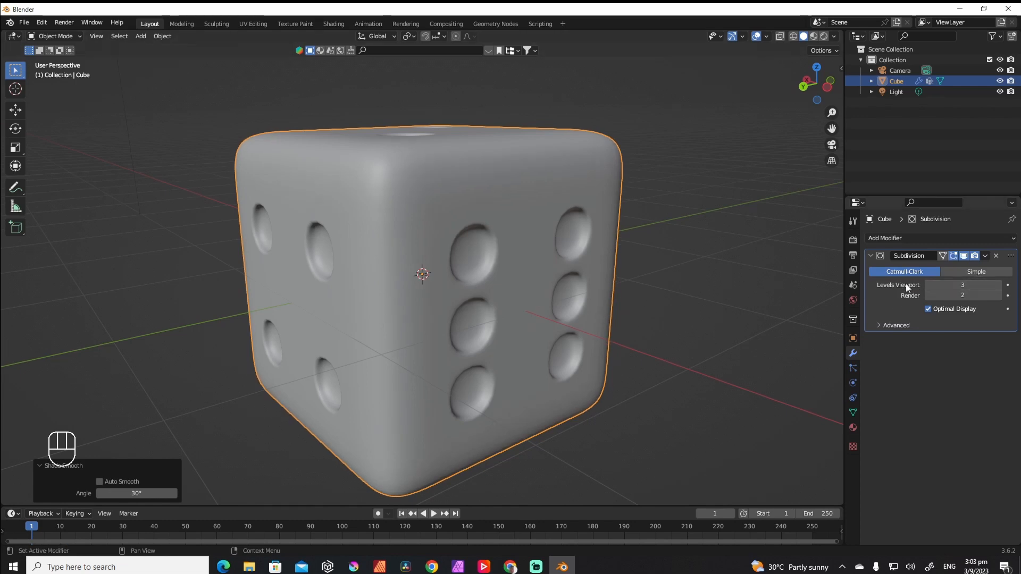
{"action": "left_click", "coordinate": [998, 296]}
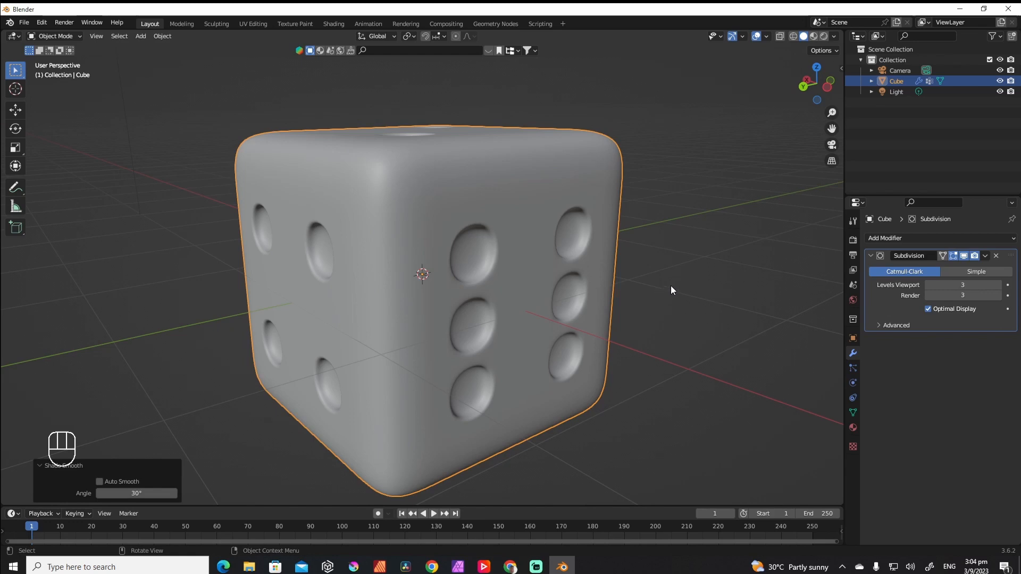
{"action": "middle_click_drag", "start_coordinate": [667, 276], "coordinate": [540, 256]}
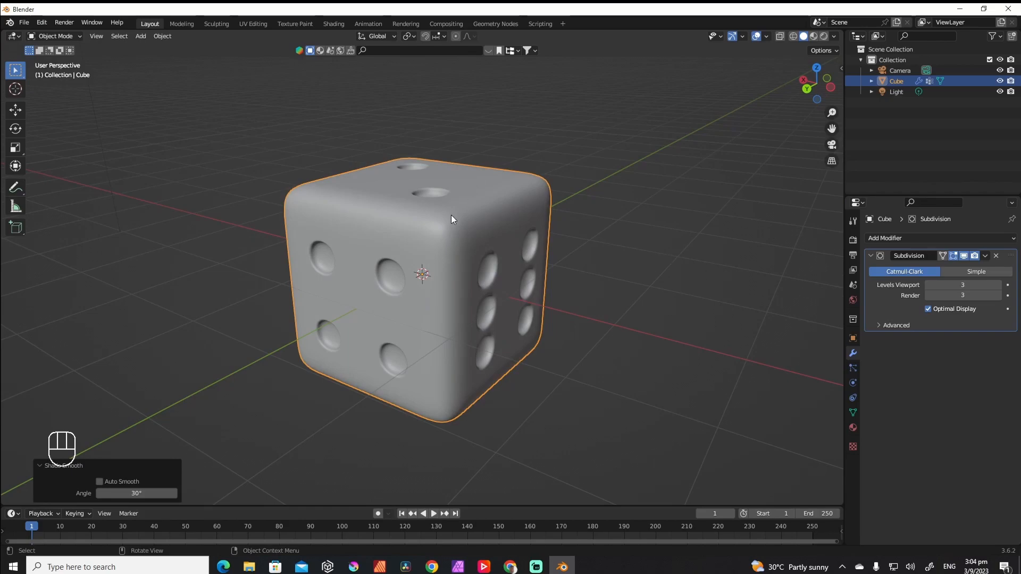